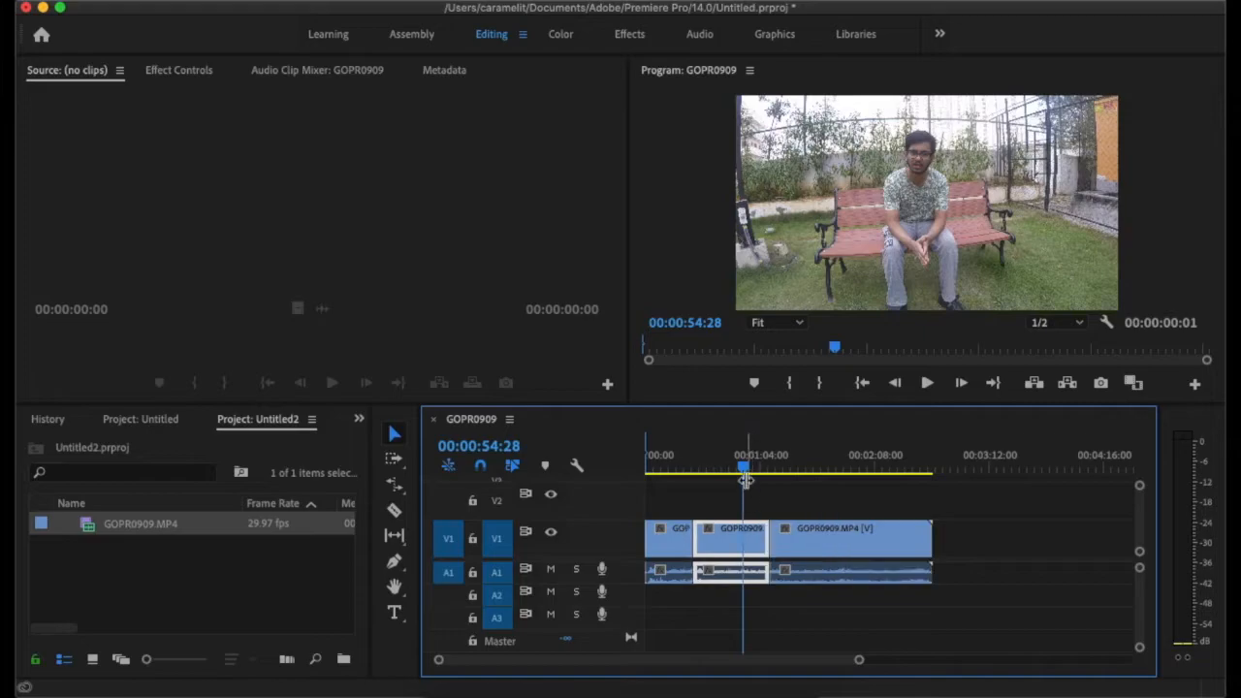
left_click(876, 501)
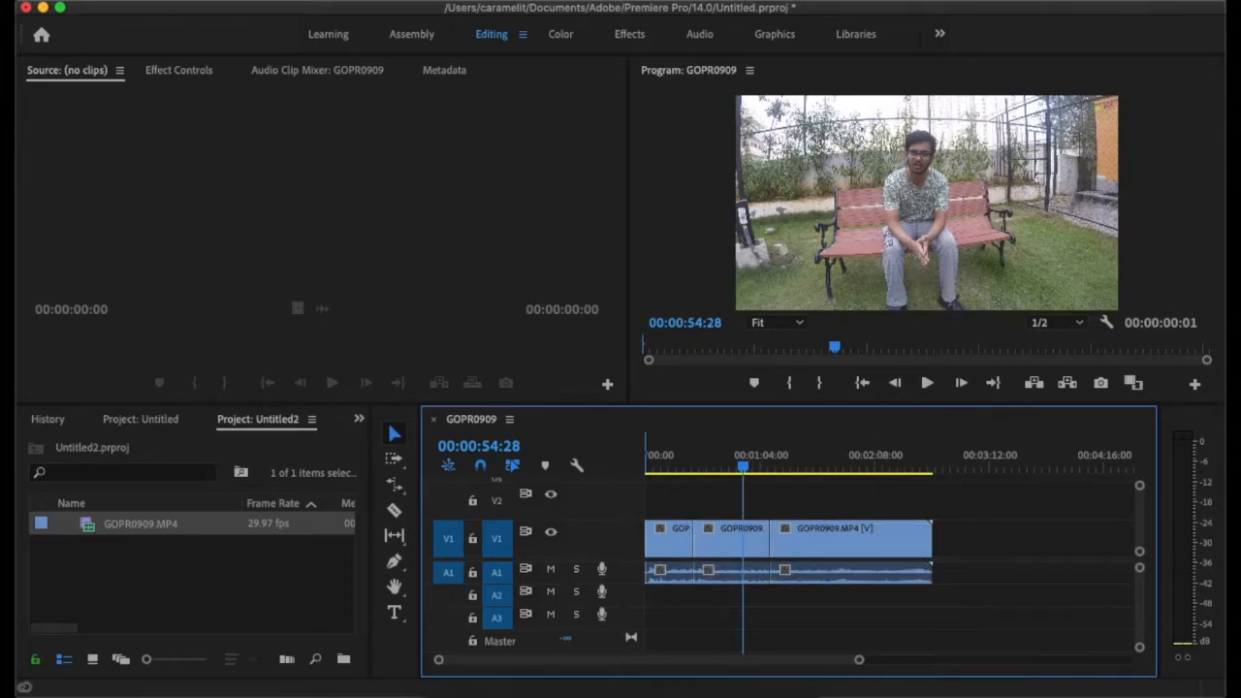
left_click(315, 1)
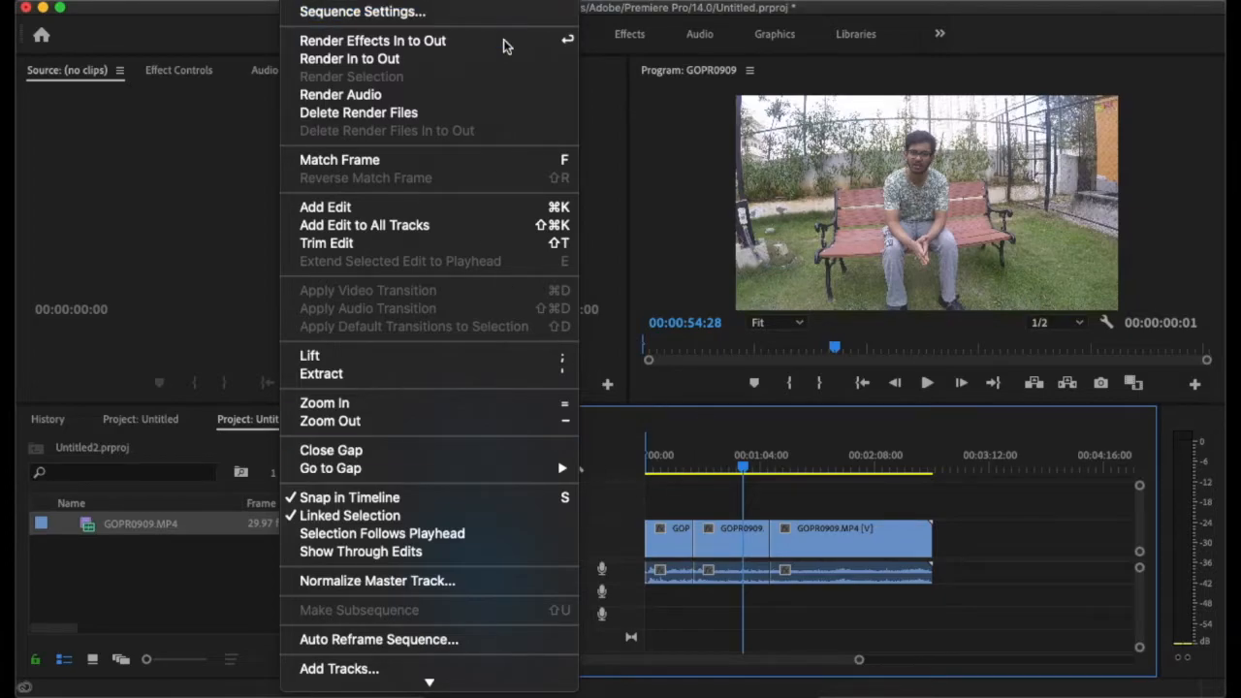
left_click(708, 499)
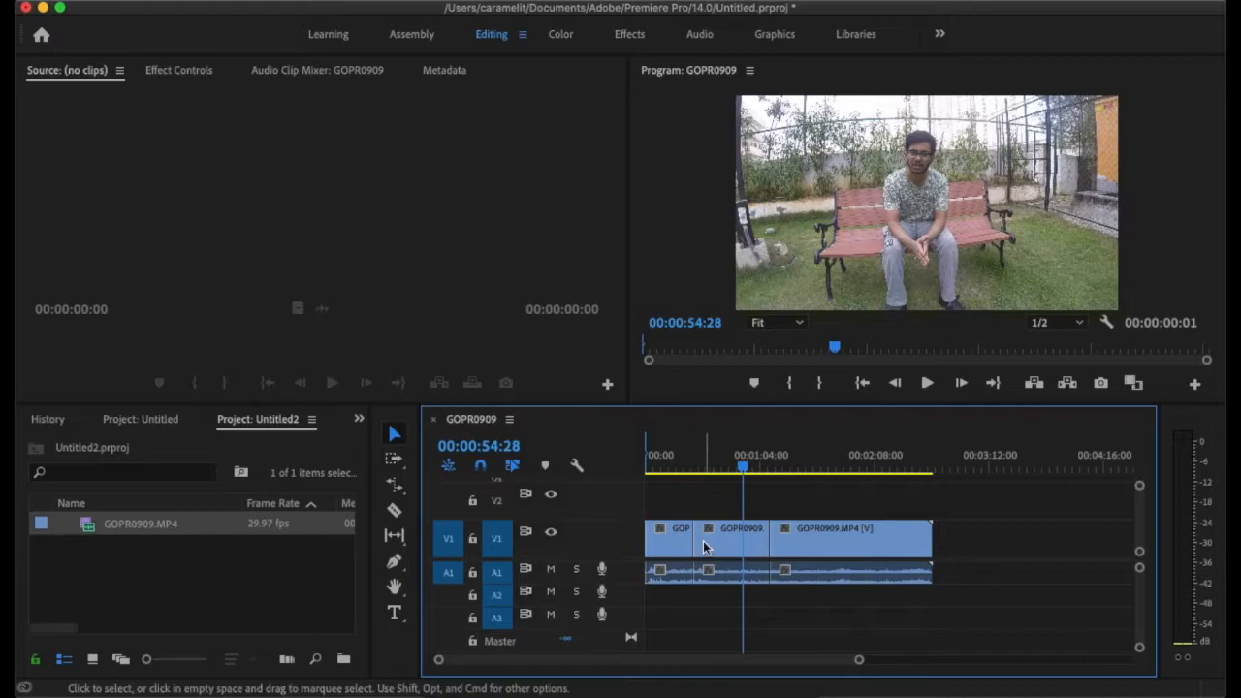
- Undo the last four timeline edits that removed segments and shifted clips of GOPR0909
key("super+z")
key("super+z")
key("super+z")
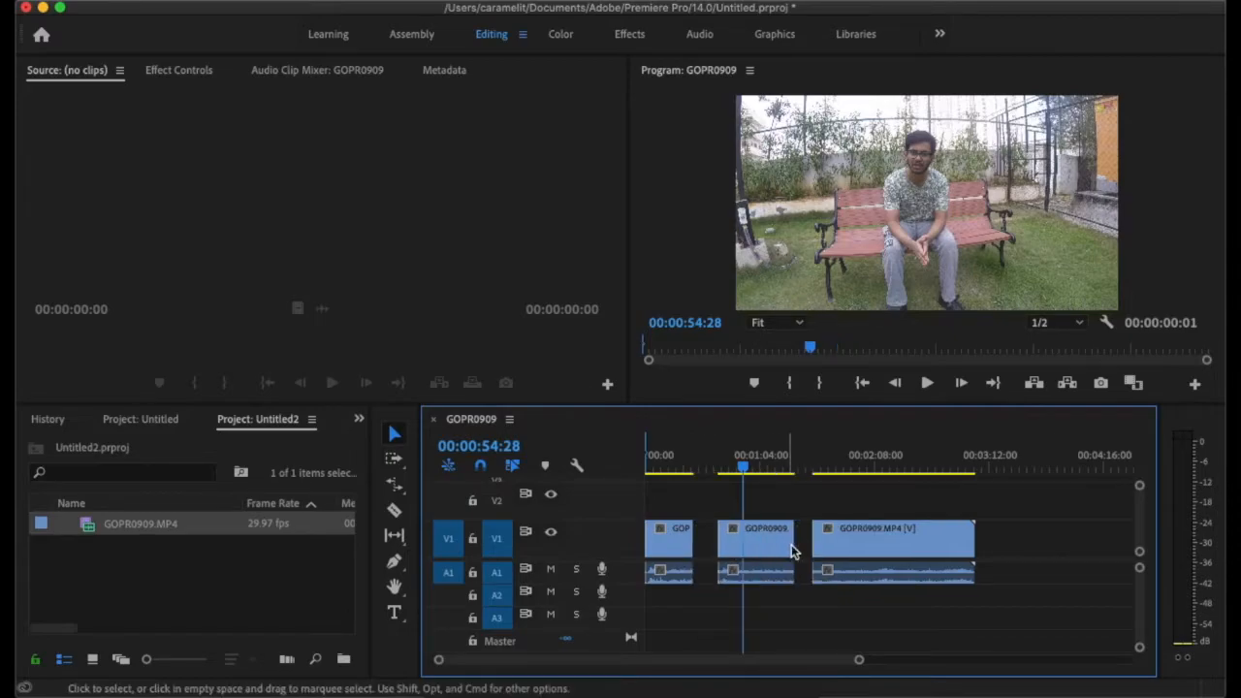
key("super+z")
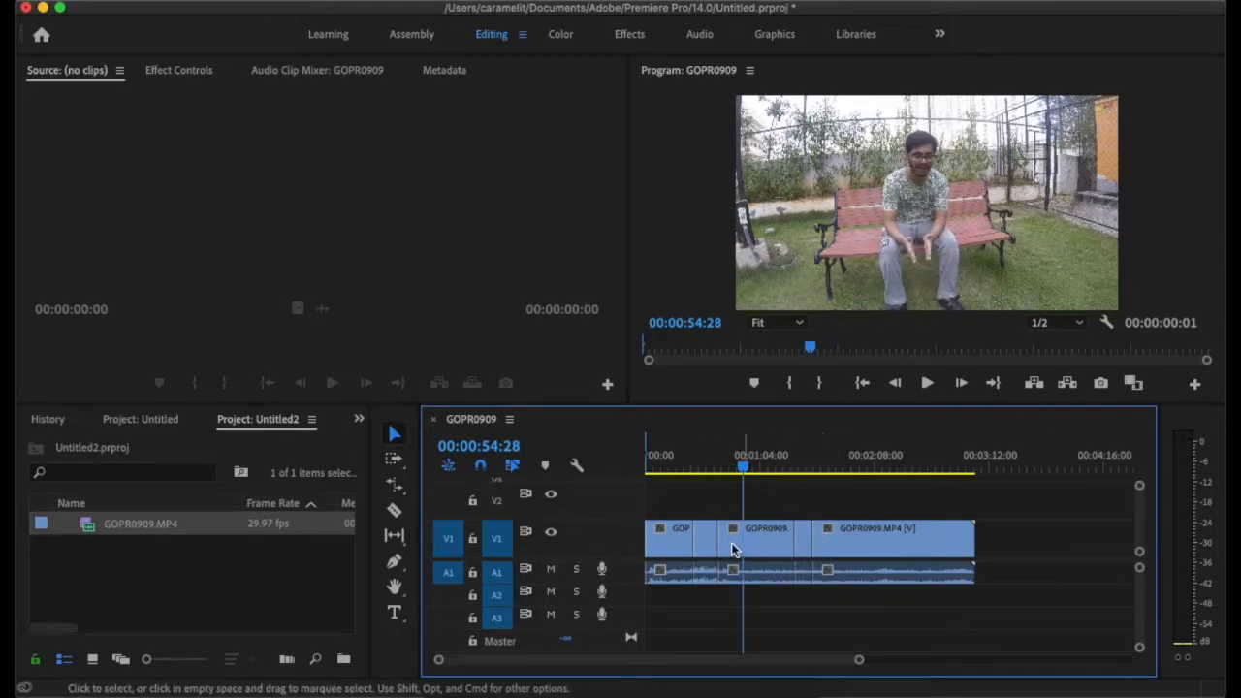
- Split the middle GOPR0909 clip with the Razor tool and delete the segment just after the playhead at 00:00:54:28
left_click(394, 515)
left_click(754, 535)
left_click(395, 433)
left_click(779, 548)
left_click(771, 543)
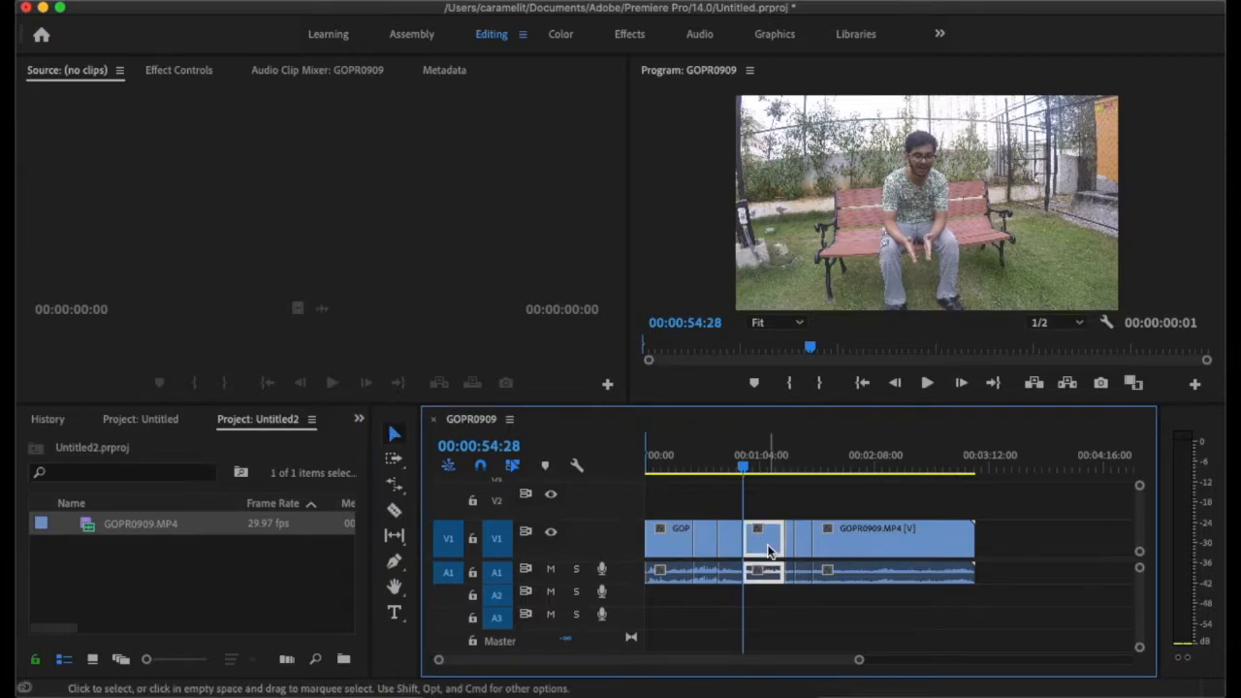
key("Delete")
- Shift all clips after the deleted segment earlier to close the gap, and scrub through the edited sequence
left_click_drag(764, 502, 938, 637)
left_click_drag(900, 581, 861, 572)
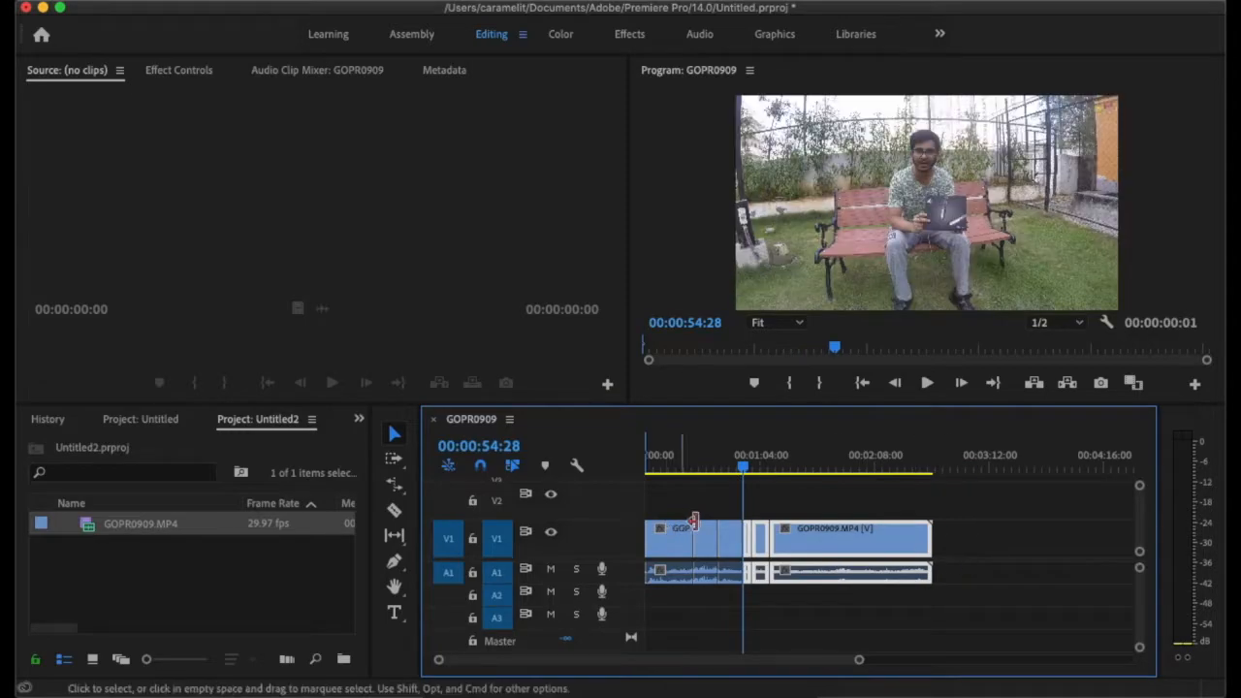
left_click_drag(742, 469, 712, 491)
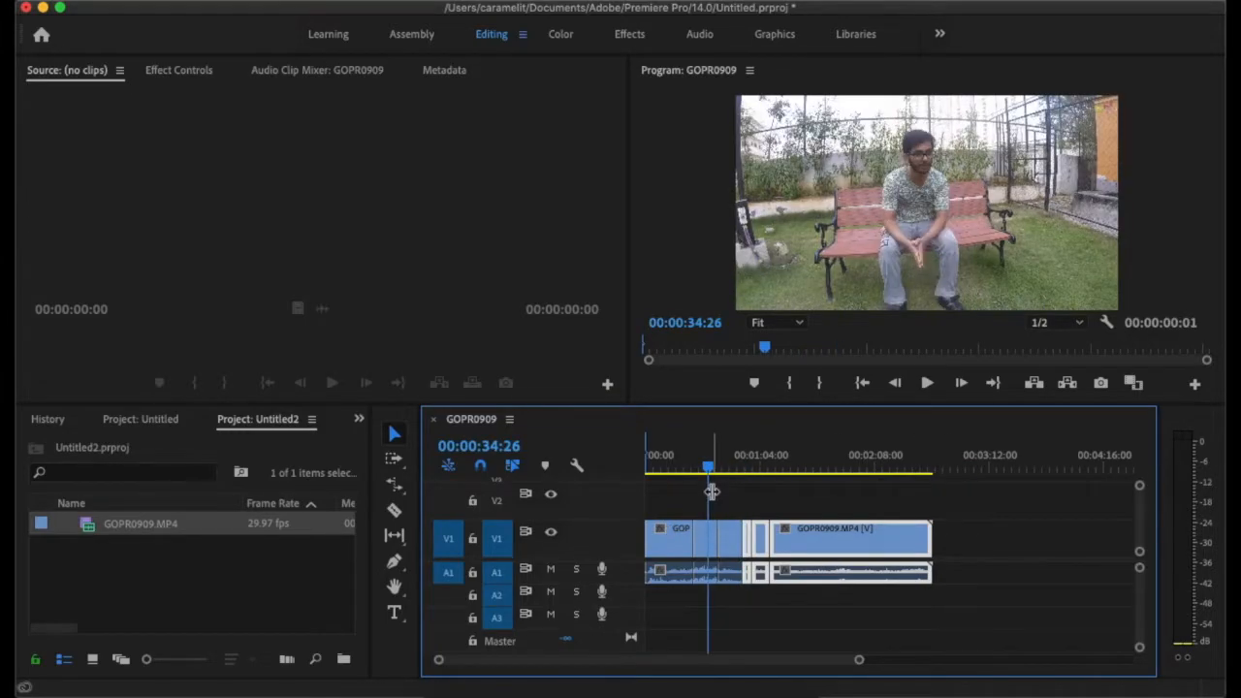
scroll(712, 491, "up", 10)
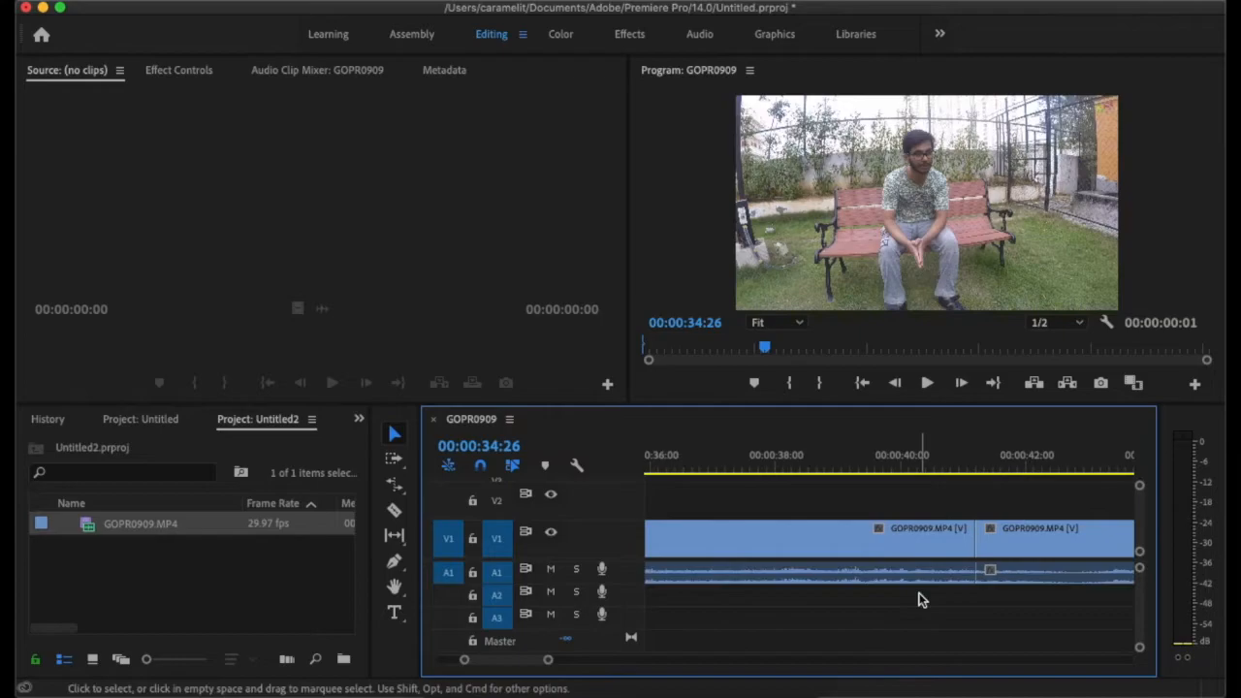
scroll(920, 600, "down", 7)
left_click_drag(737, 469, 1029, 500)
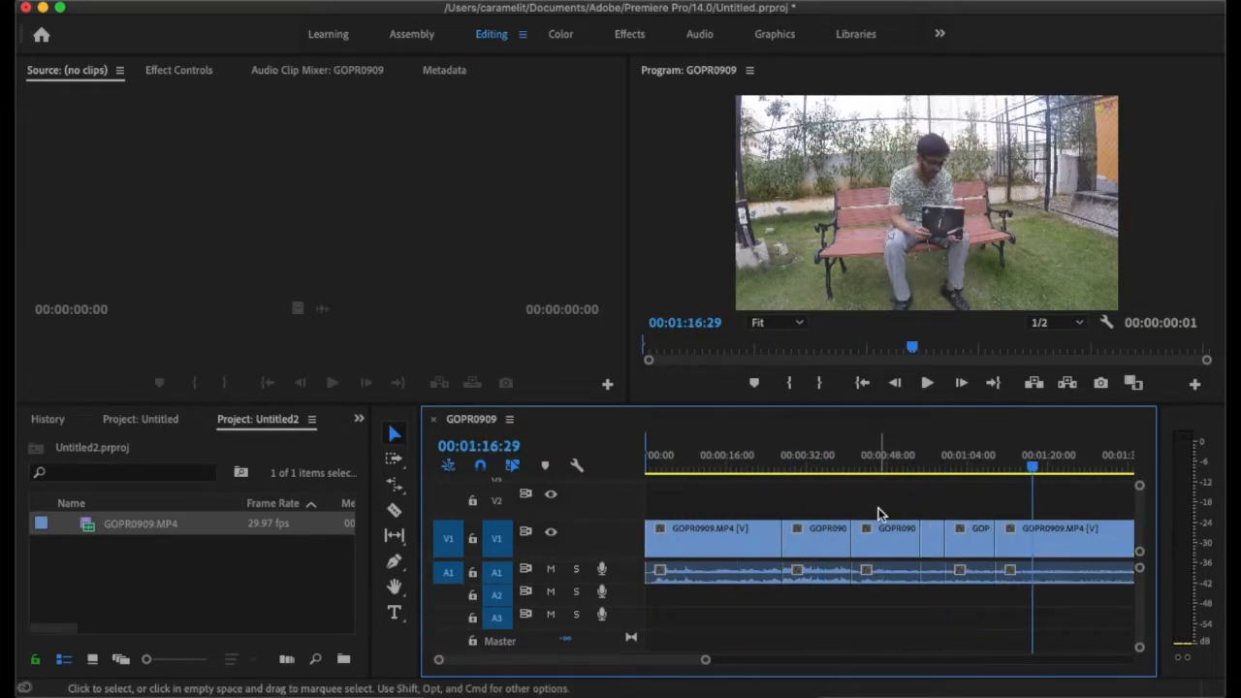
- Render the sequence In to Out, its audio, and its effects In to Out
left_click(332, 4)
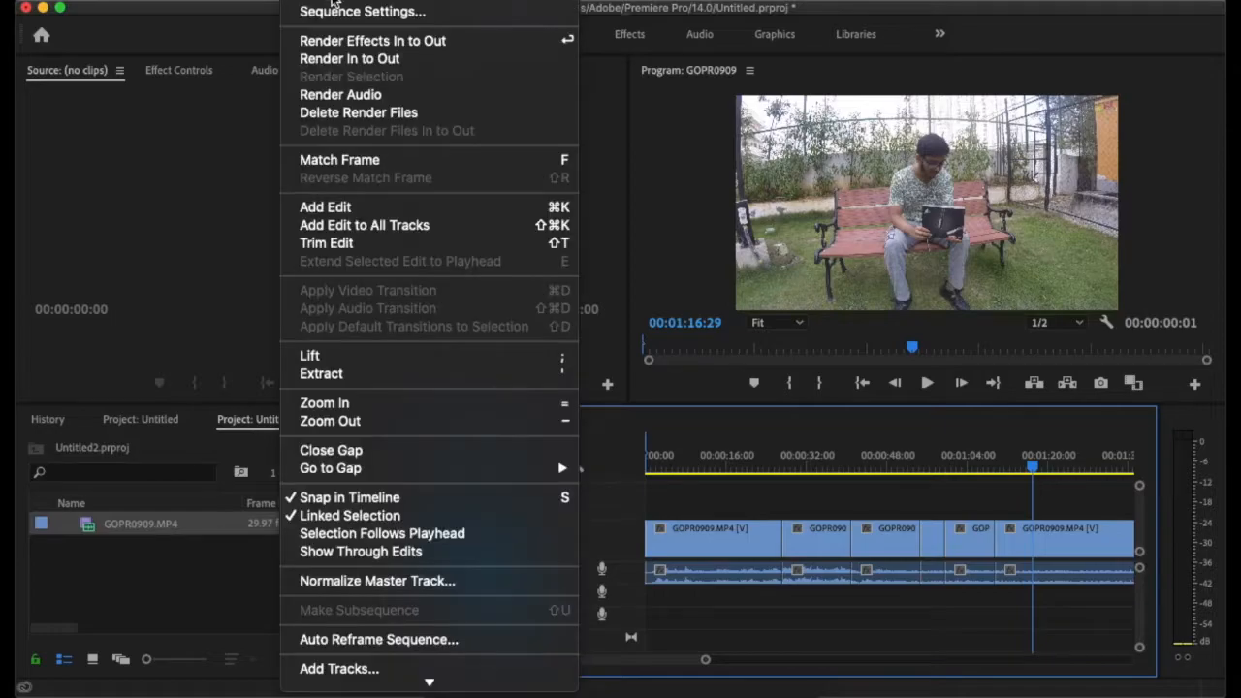
left_click(349, 59)
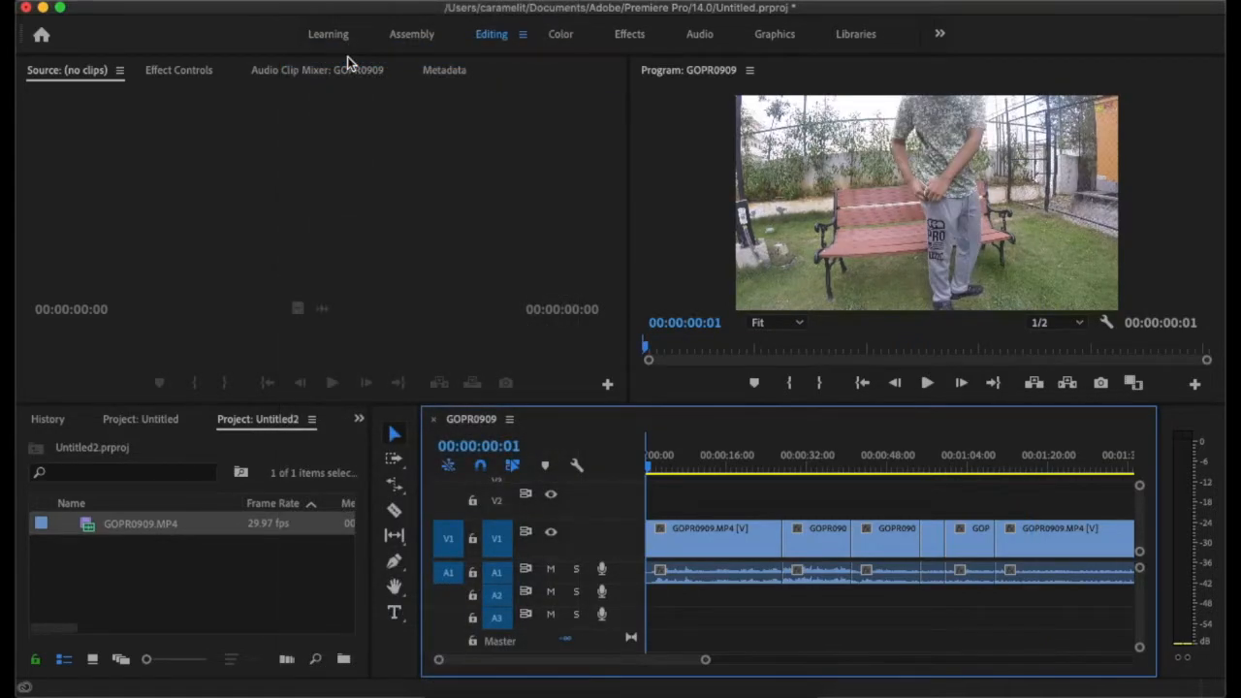
left_click(345, 16)
left_click(341, 95)
left_click(332, 5)
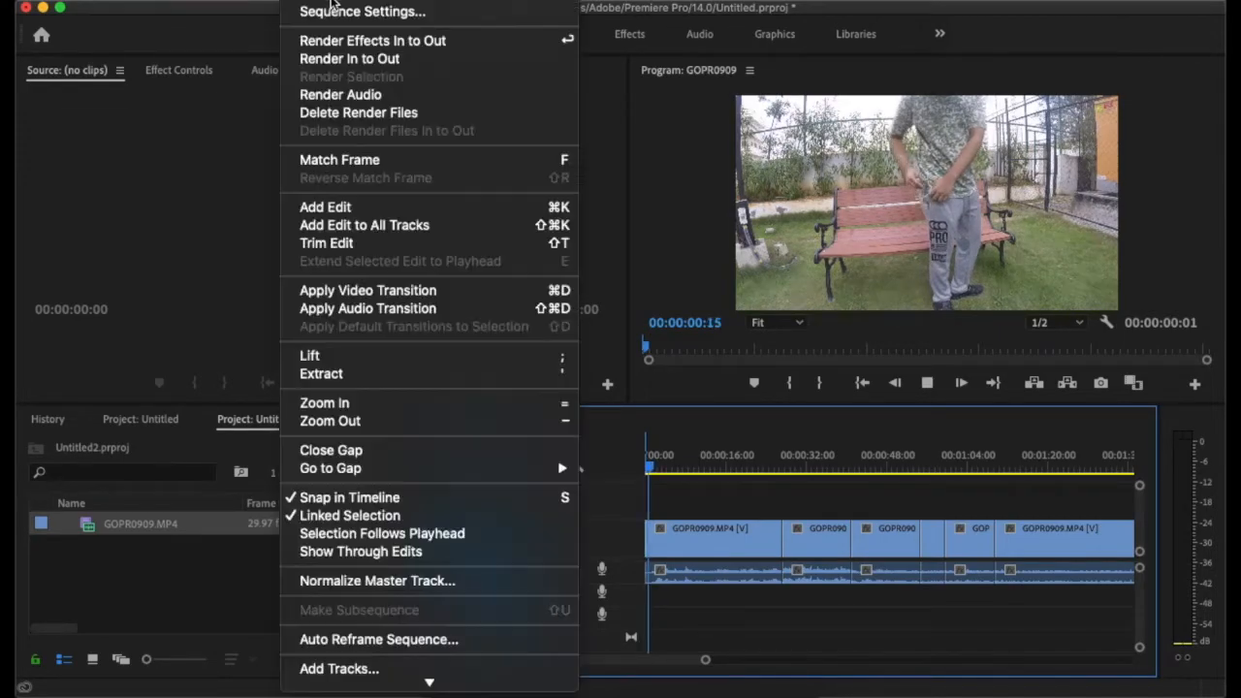
left_click(321, 40)
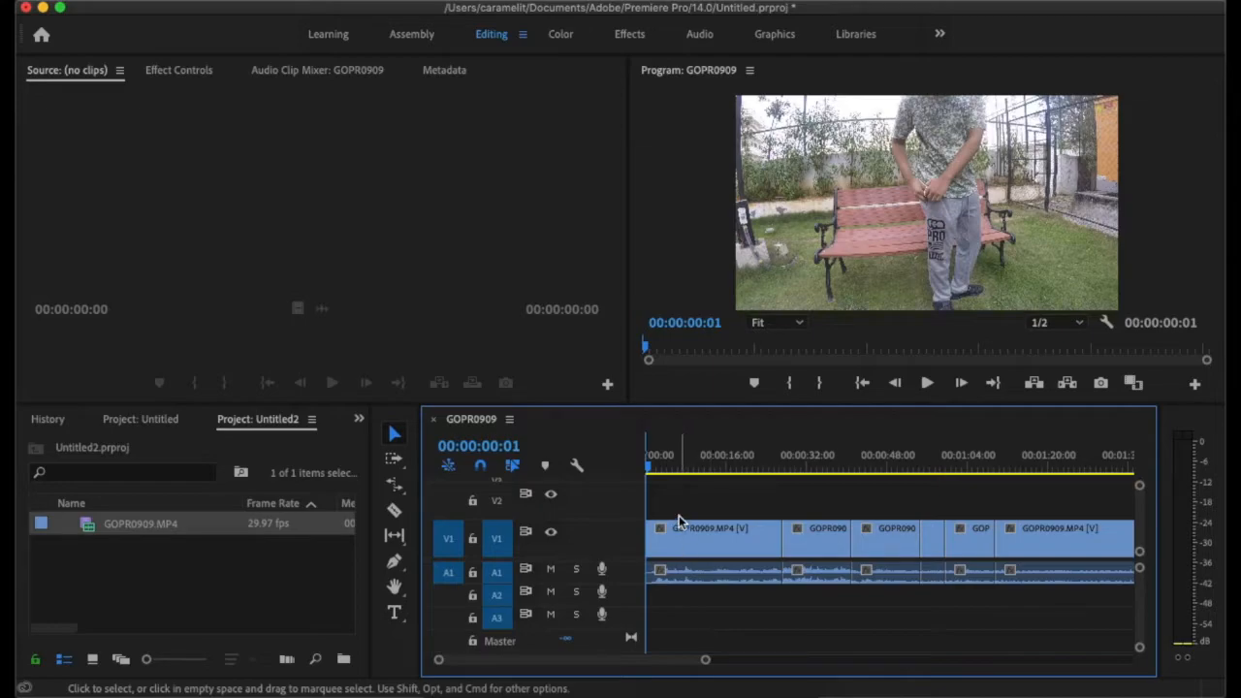
- Place the playhead at 00:00:08:20 in the first clip and open the sequence settings
scroll(680, 520, "down", 5)
scroll(681, 499, "up", 5)
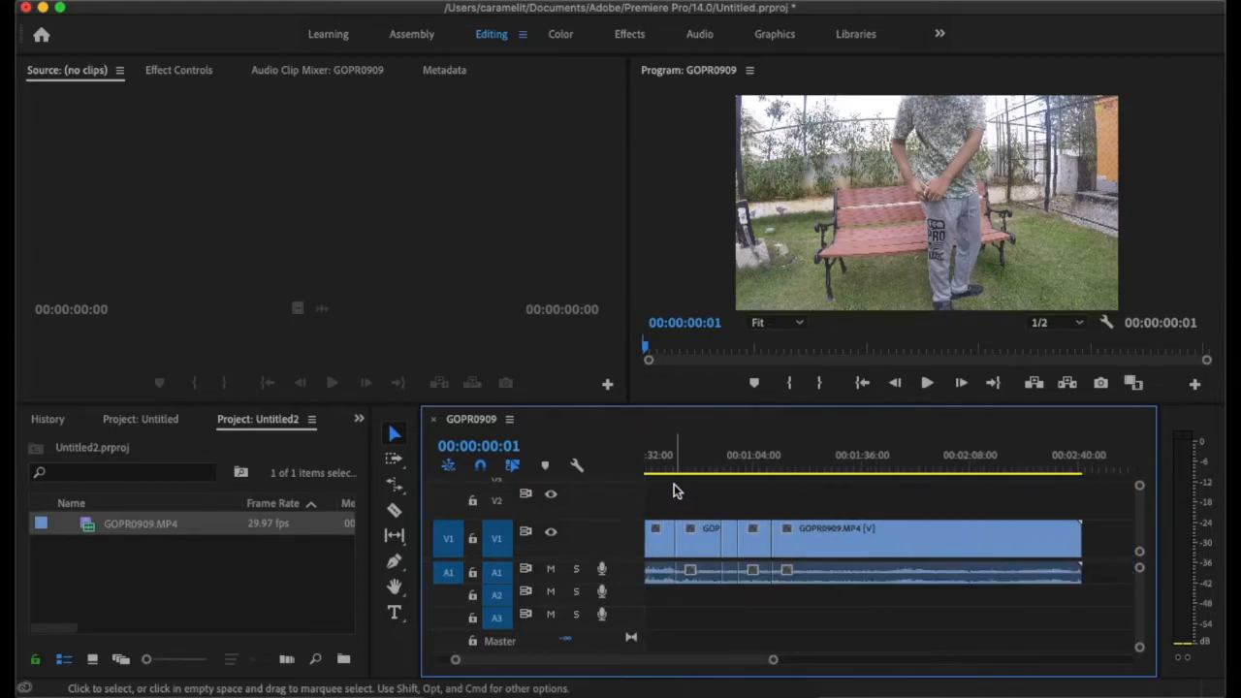
scroll(680, 500, "up", 3)
left_click(676, 472)
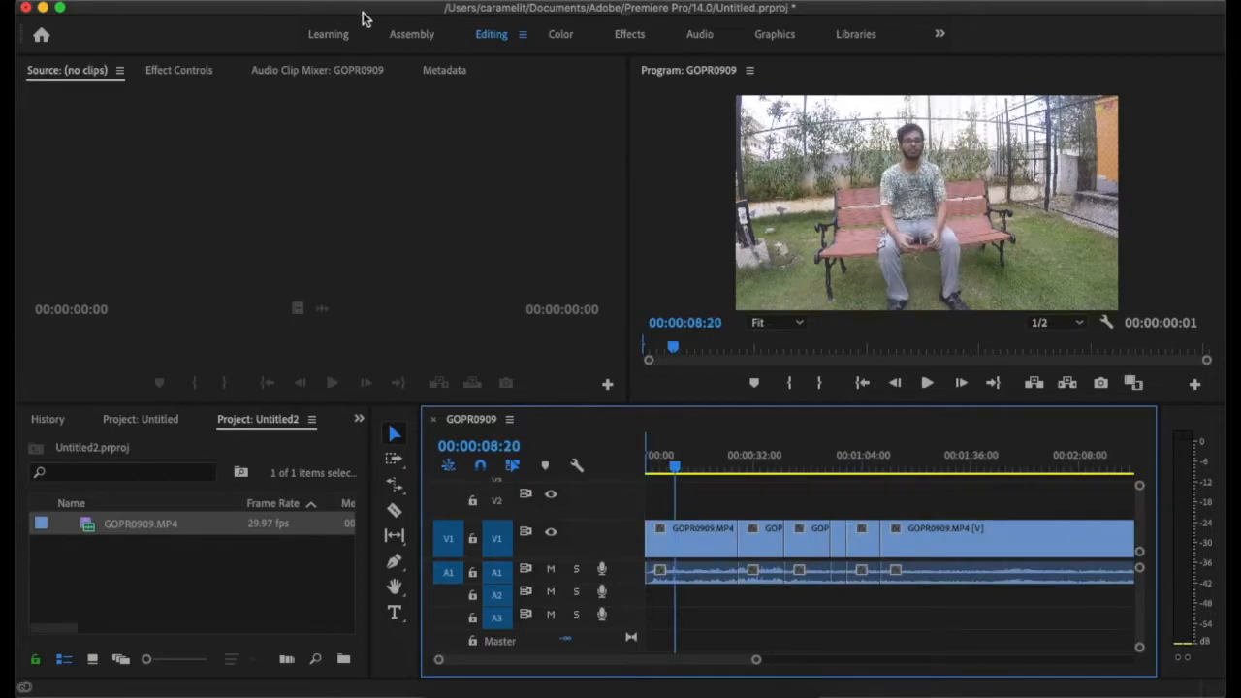
left_click(337, 3)
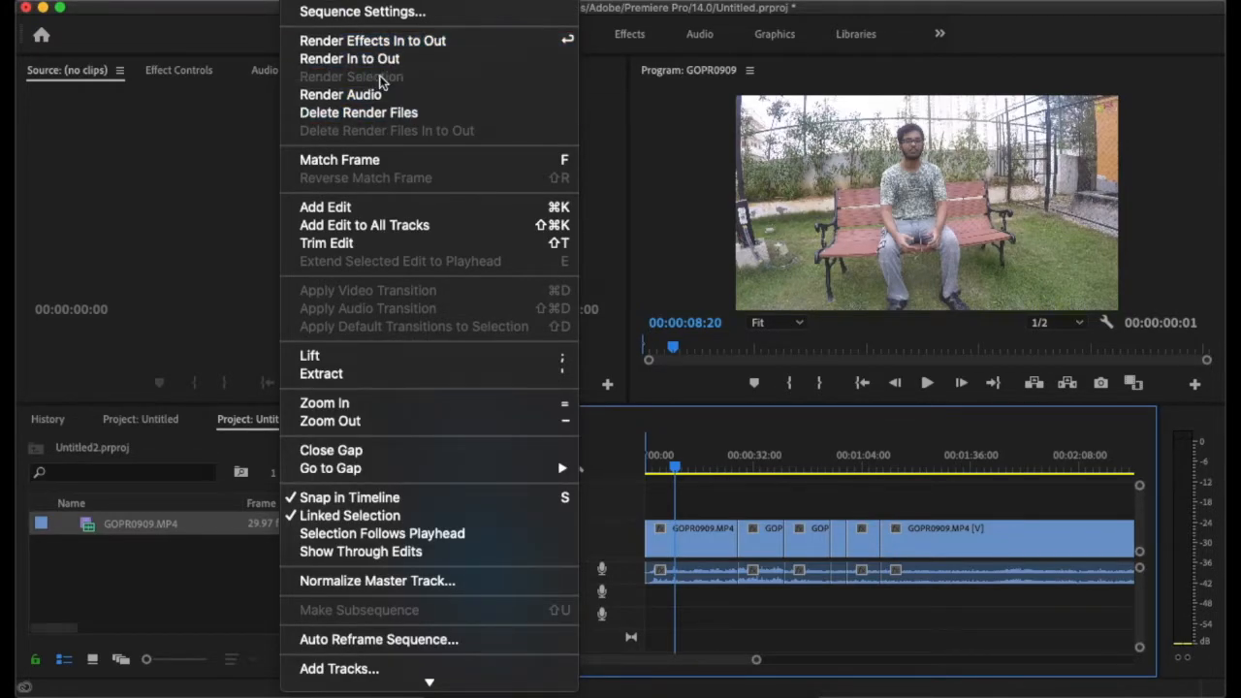
left_click(385, 22)
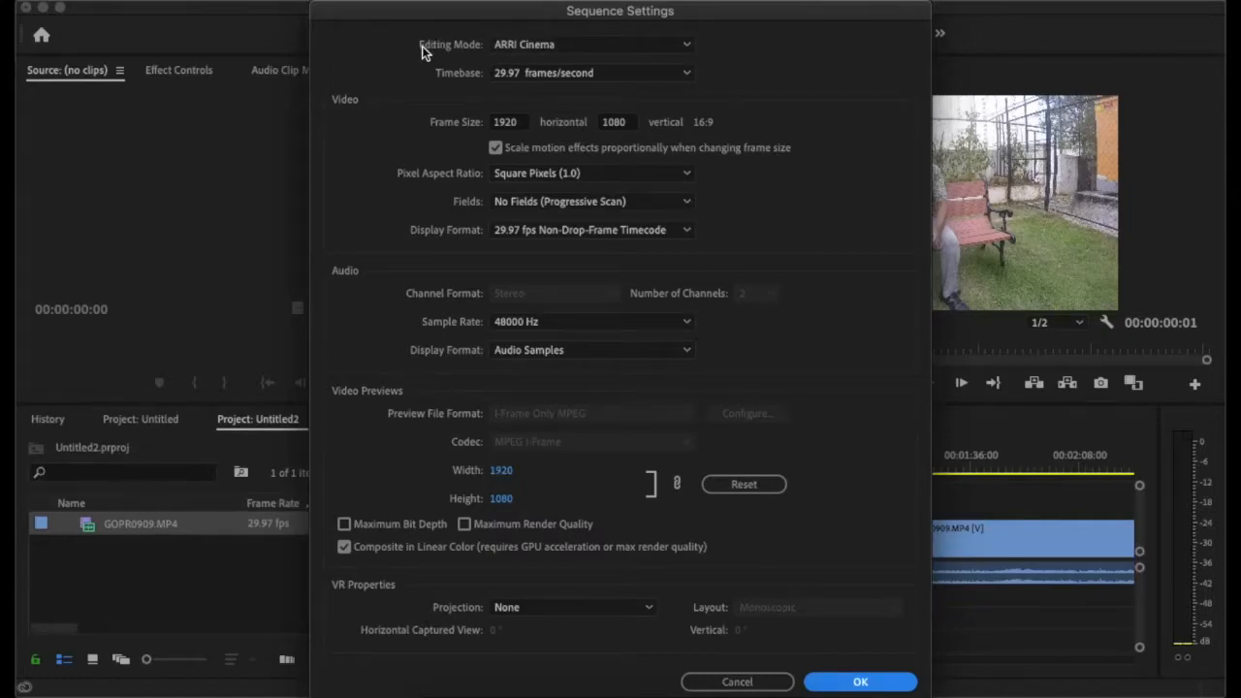
- Examine the available editing modes and timebase frame rates in the sequence settings
left_click(507, 45)
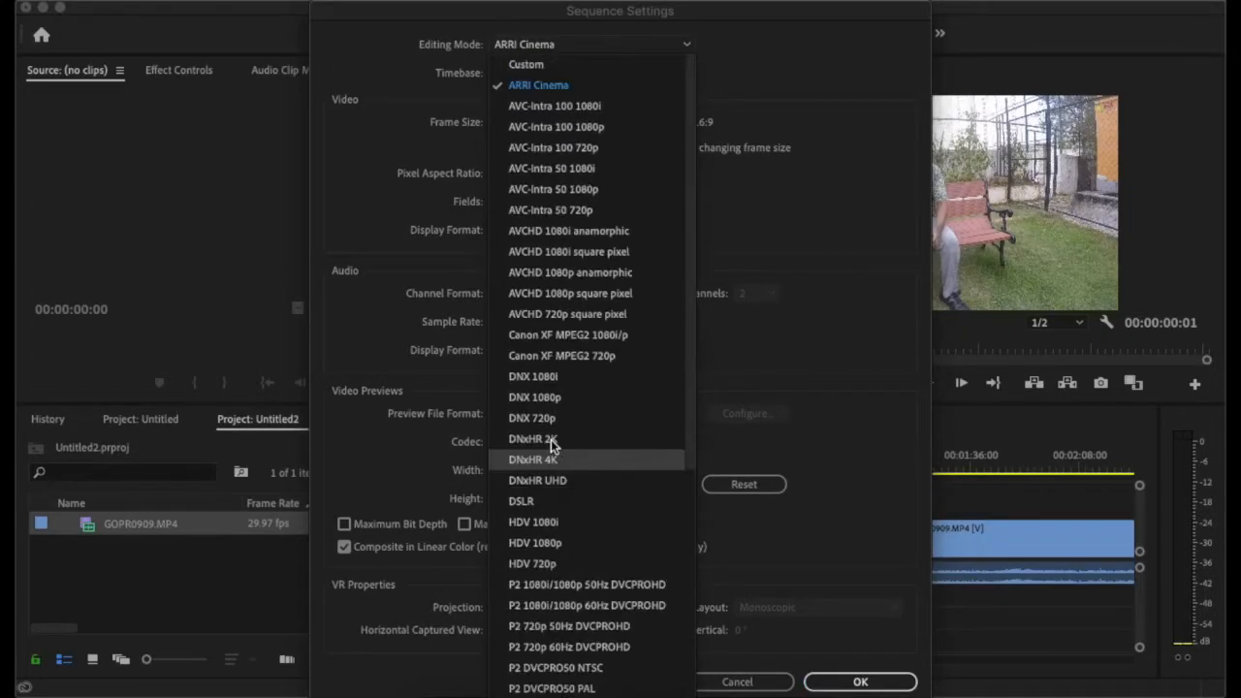
scroll(568, 338, "down", 5)
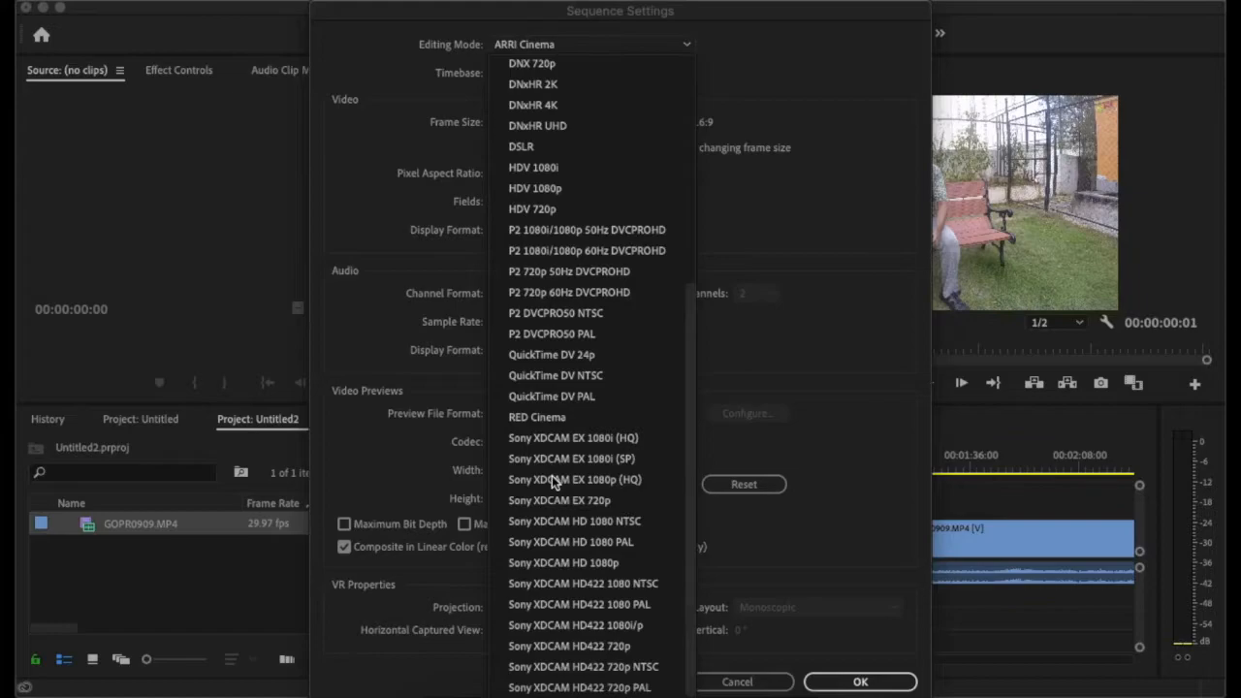
scroll(551, 476, "up", 5)
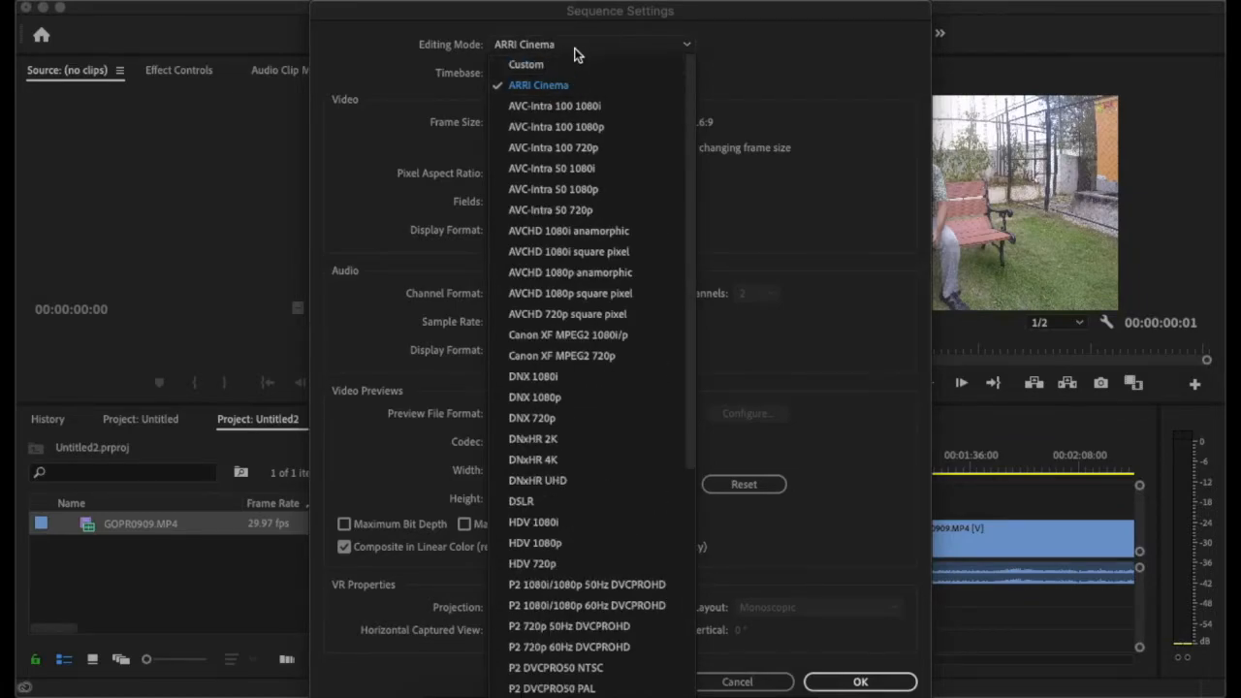
left_click(743, 47)
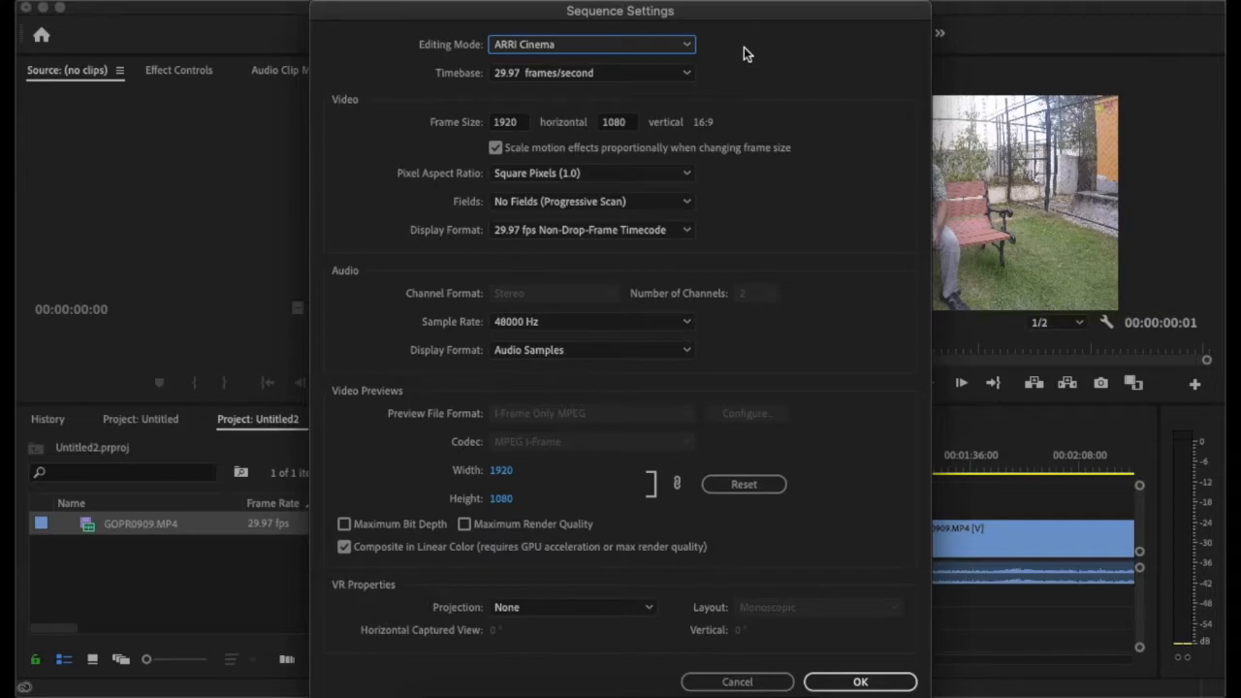
left_click(665, 45)
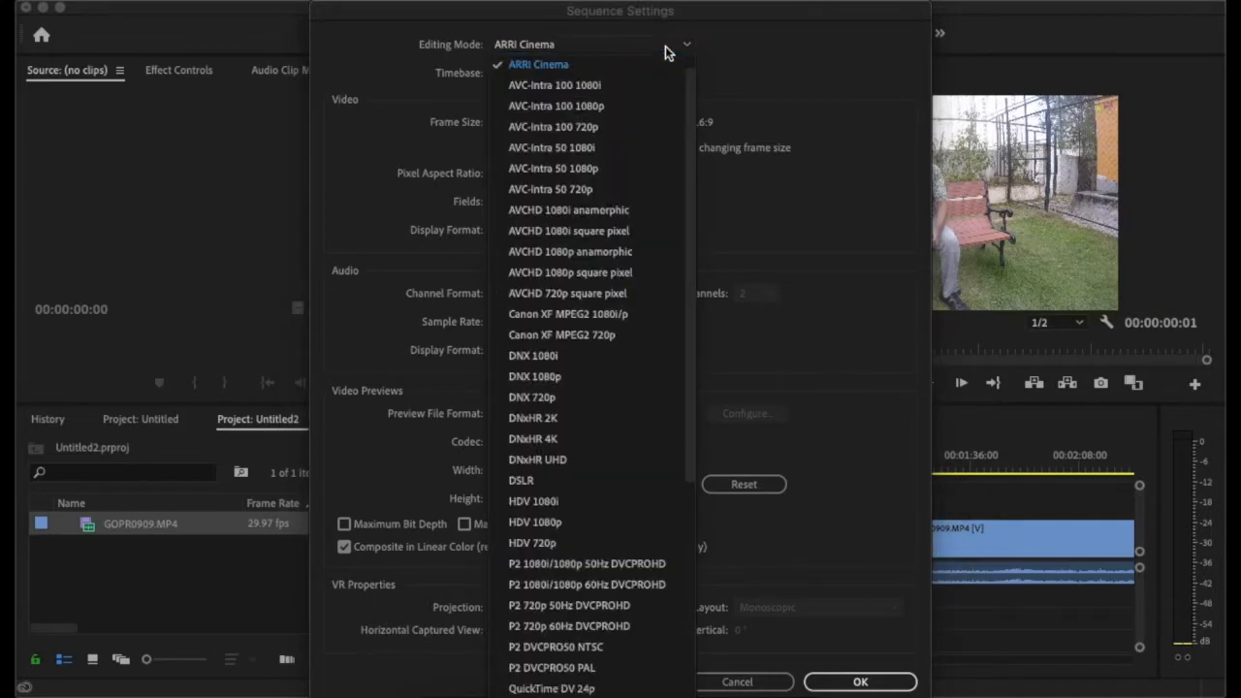
left_click(733, 64)
left_click(655, 72)
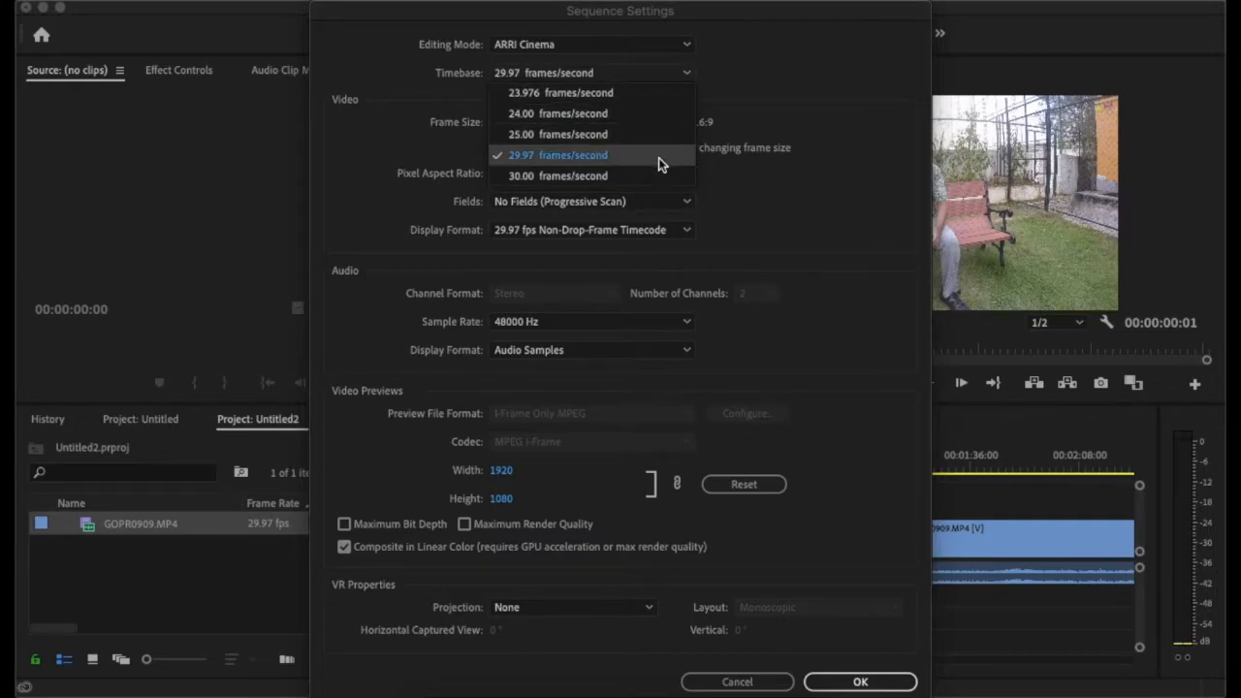
left_click(846, 77)
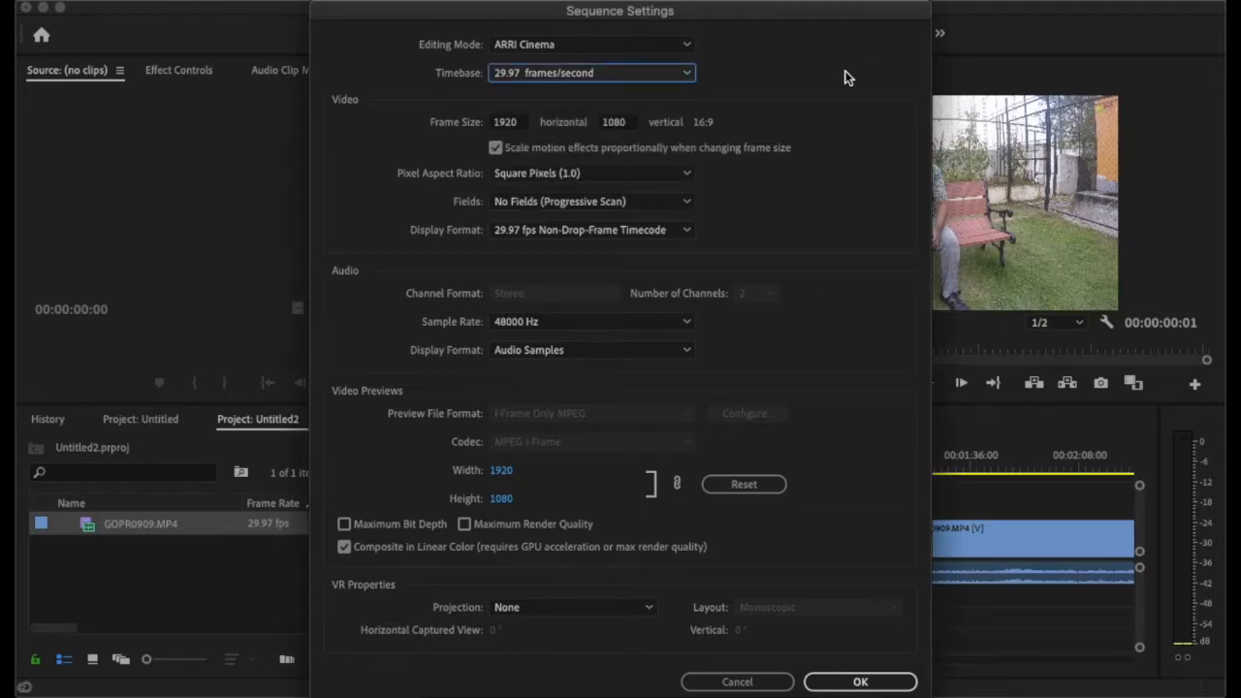
- Set the sequence frame size to 1080 horizontal by 1920 vertical, and accept deleting all preview files
left_click(515, 121)
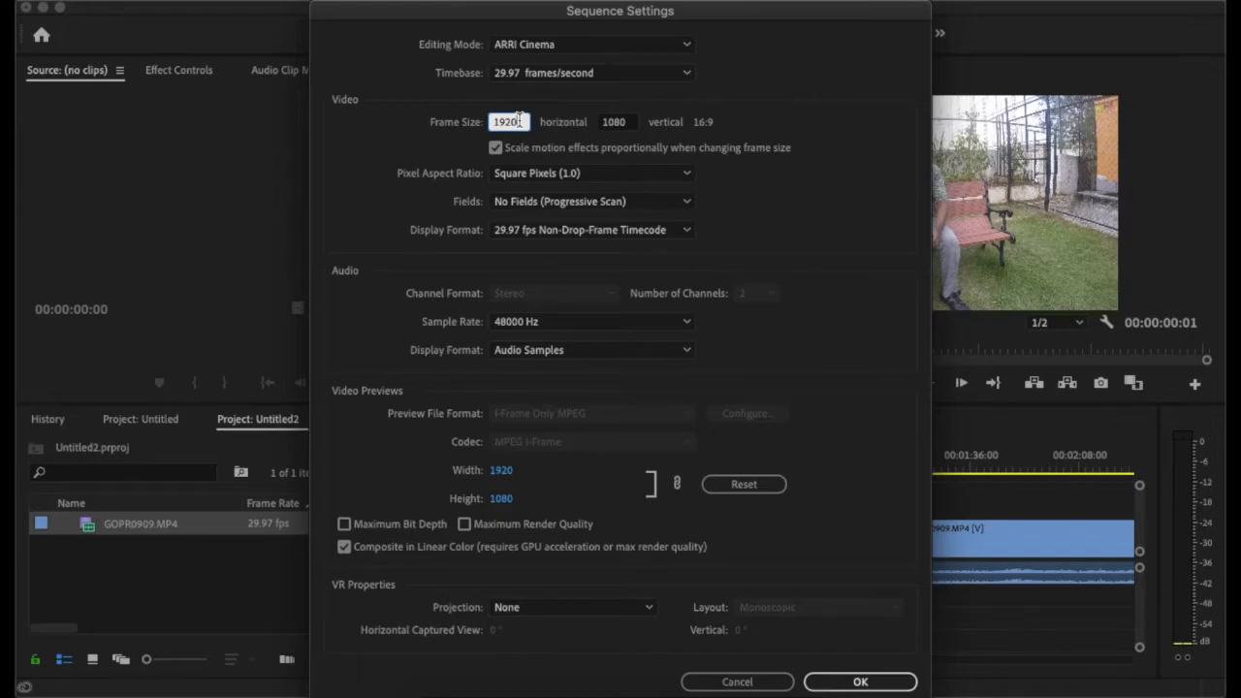
key("BackSpace")
key("BackSpace")
key("BackSpace")
key("BackSpace")
type("1080")
left_click(623, 129)
type("1920")
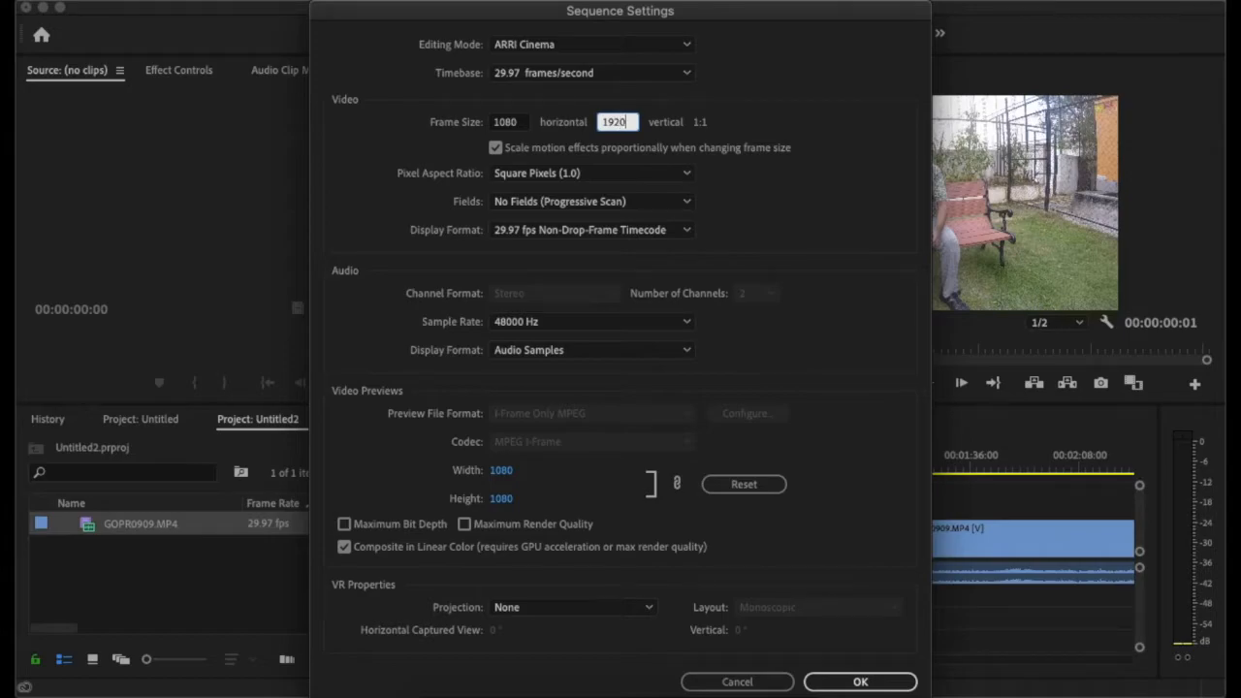
left_click(840, 683)
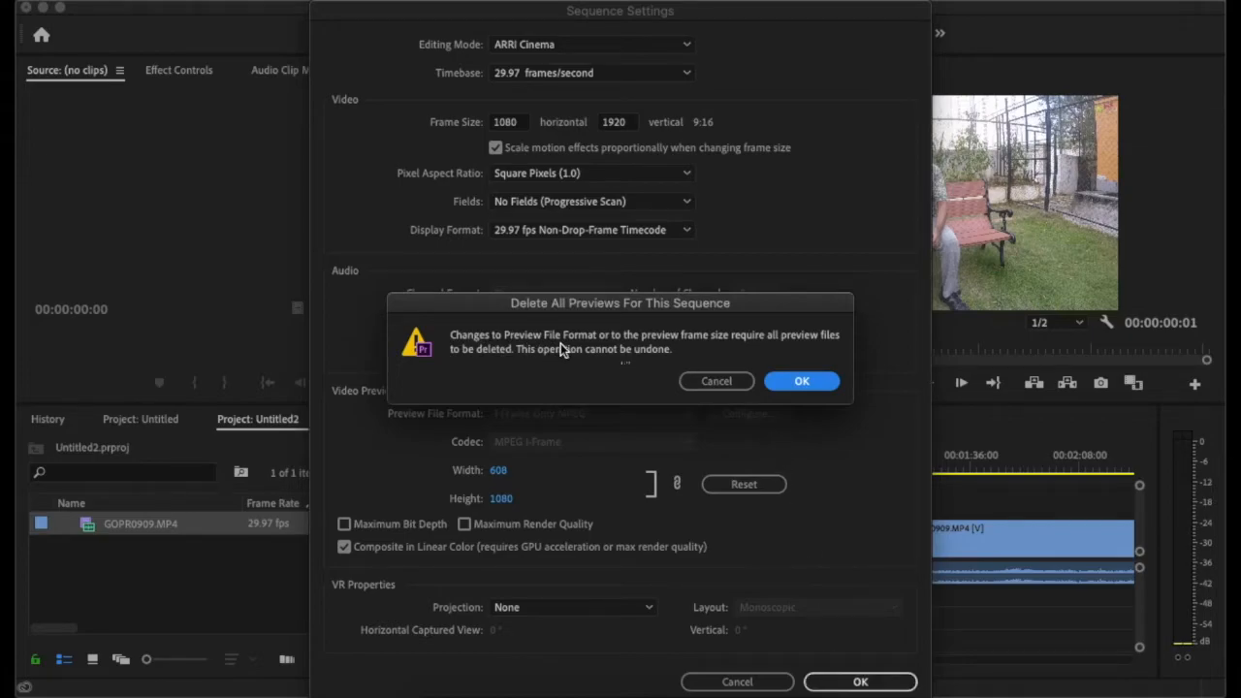
left_click(792, 384)
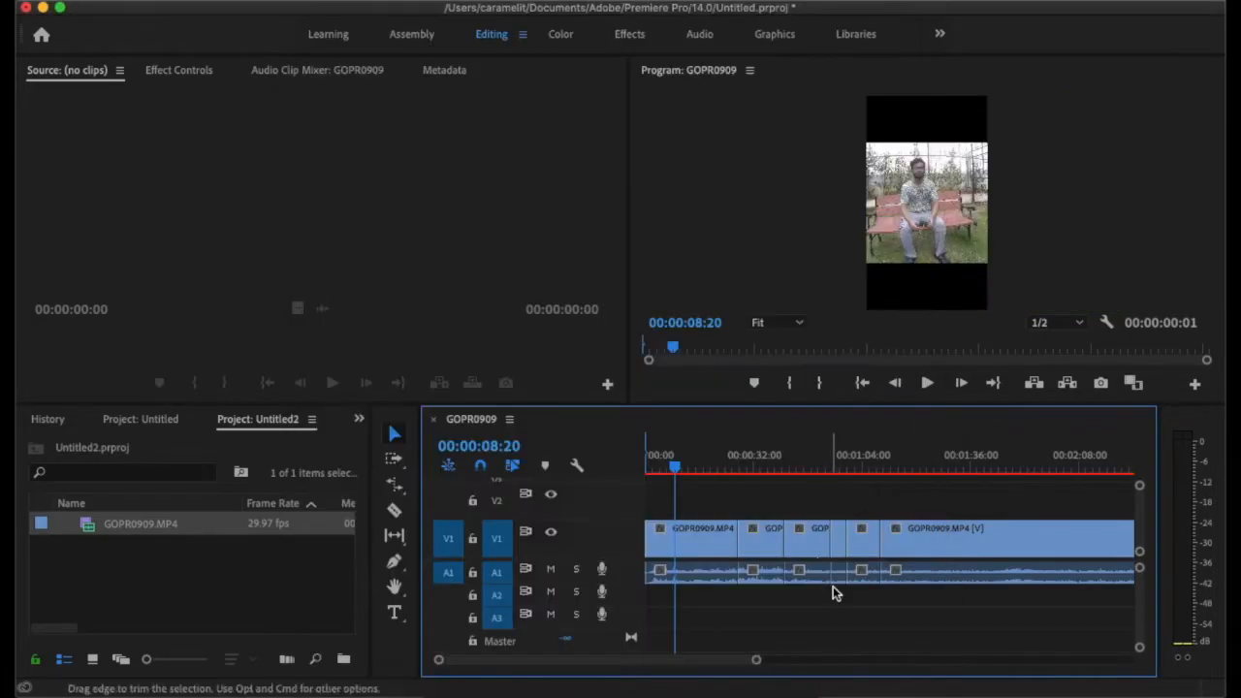
- Set the first timeline clip's scale to 87 and its horizontal position to 565 in its motion effect
left_click(928, 281)
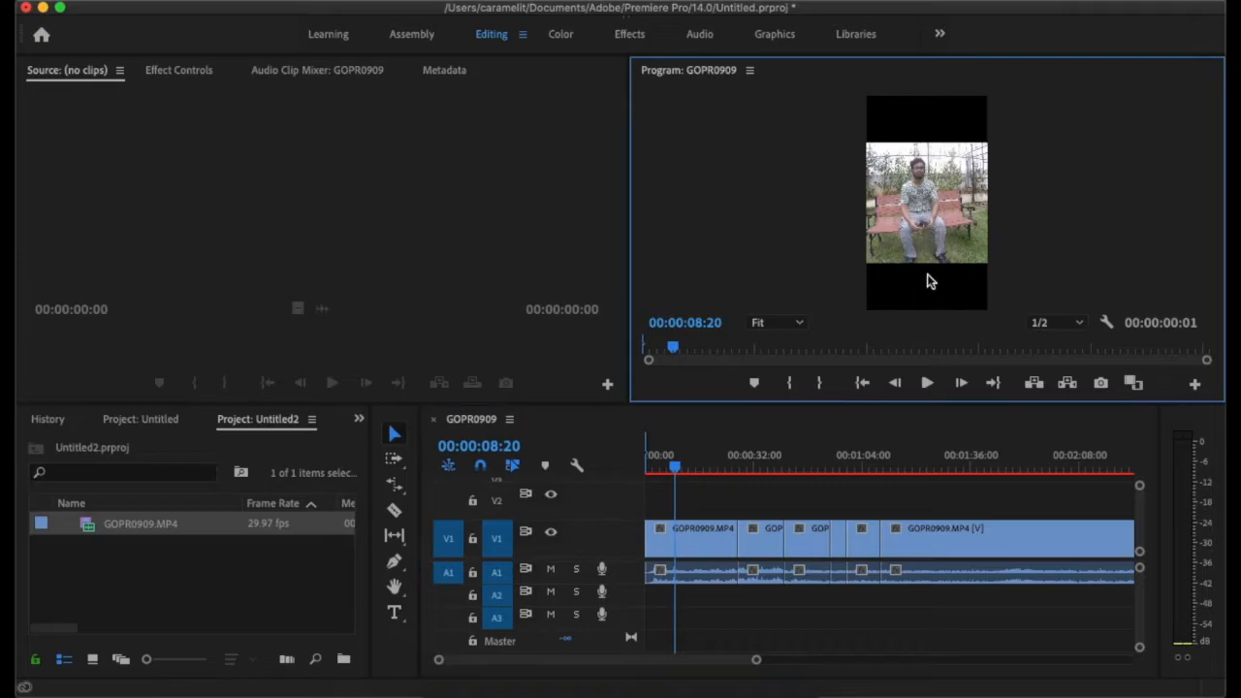
left_click(720, 540)
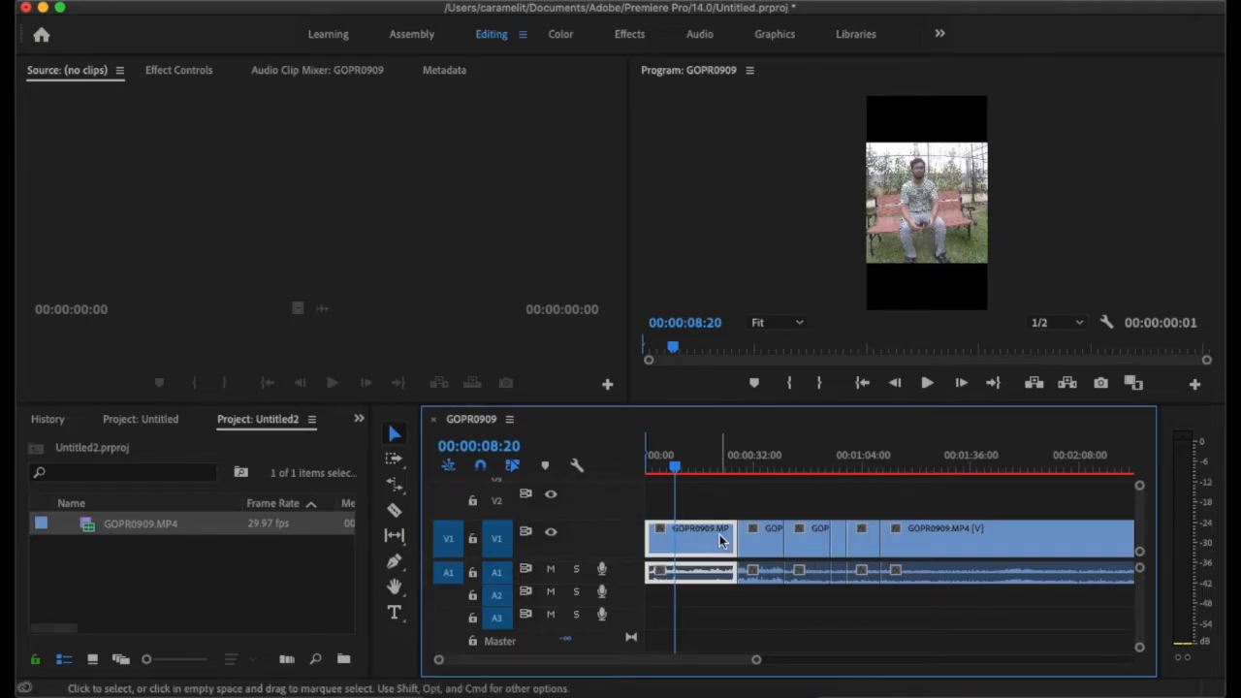
left_click(204, 72)
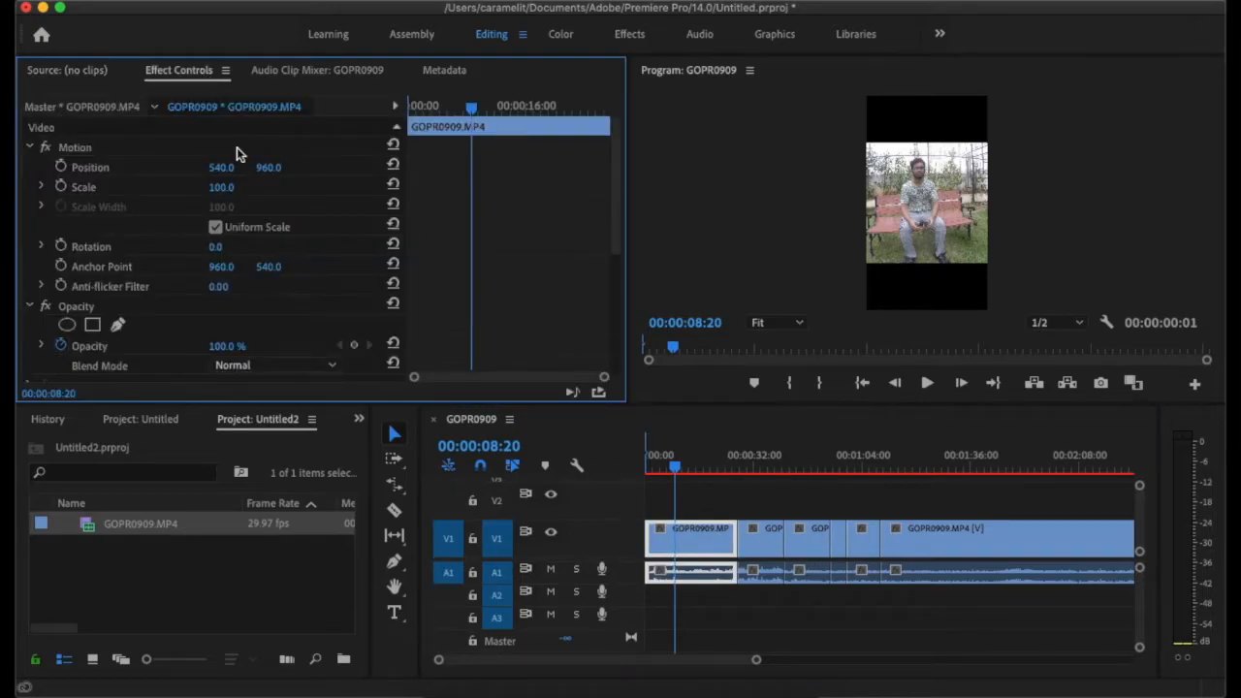
left_click_drag(214, 189, 209, 188)
mouse_move(224, 168)
left_mouse_down()
mouse_move(258, 168)
mouse_move(246, 187)
mouse_move(224, 187)
left_mouse_up()
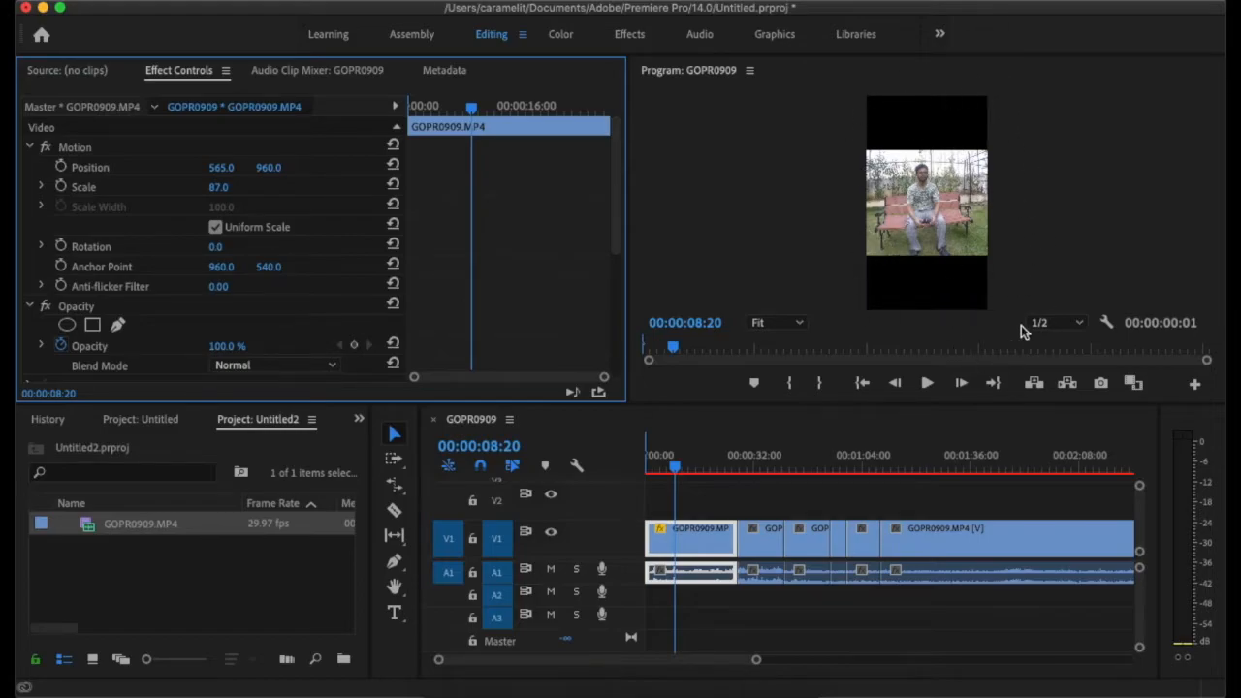
- Open the sequence settings and examine the available fields, video display format, audio sample rate and audio display format options
left_click(311, 2)
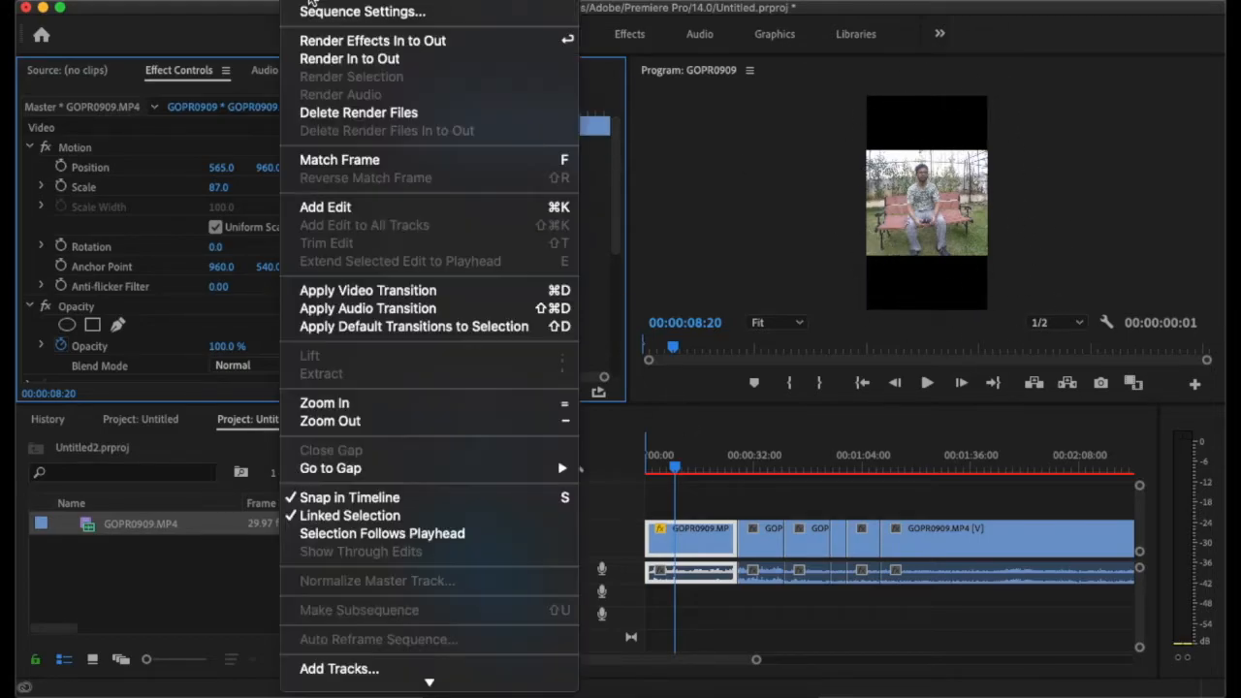
left_click(368, 10)
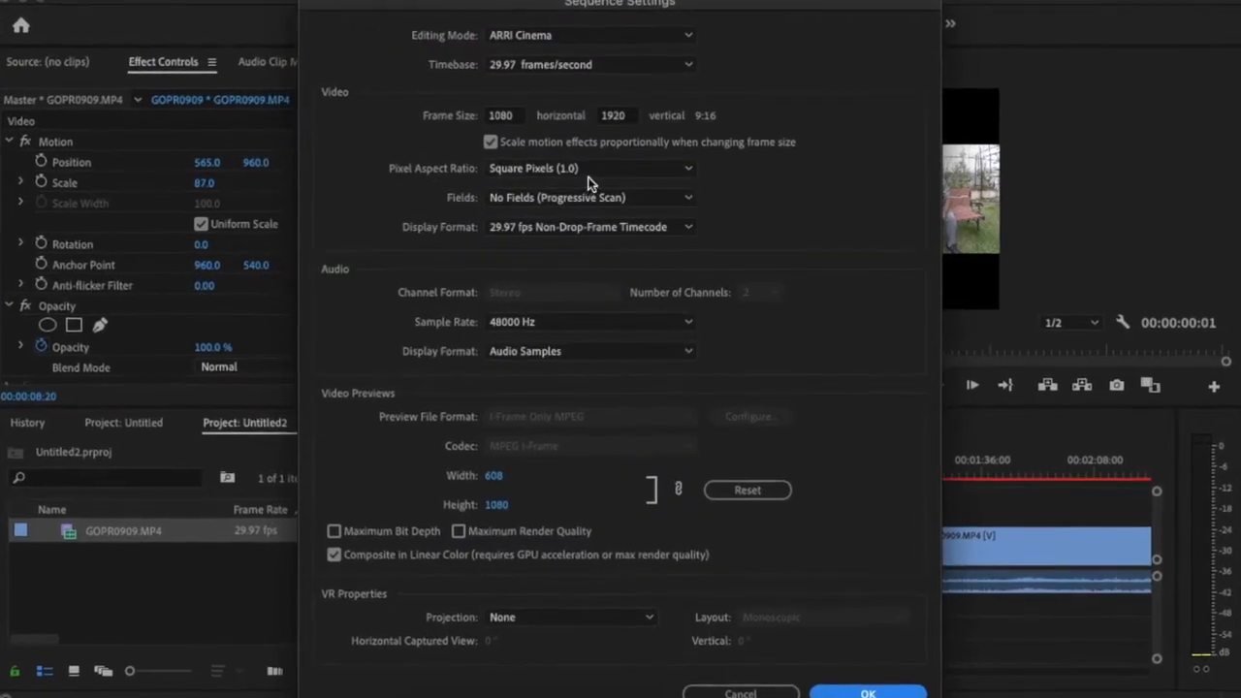
left_click(587, 199)
left_click(631, 199)
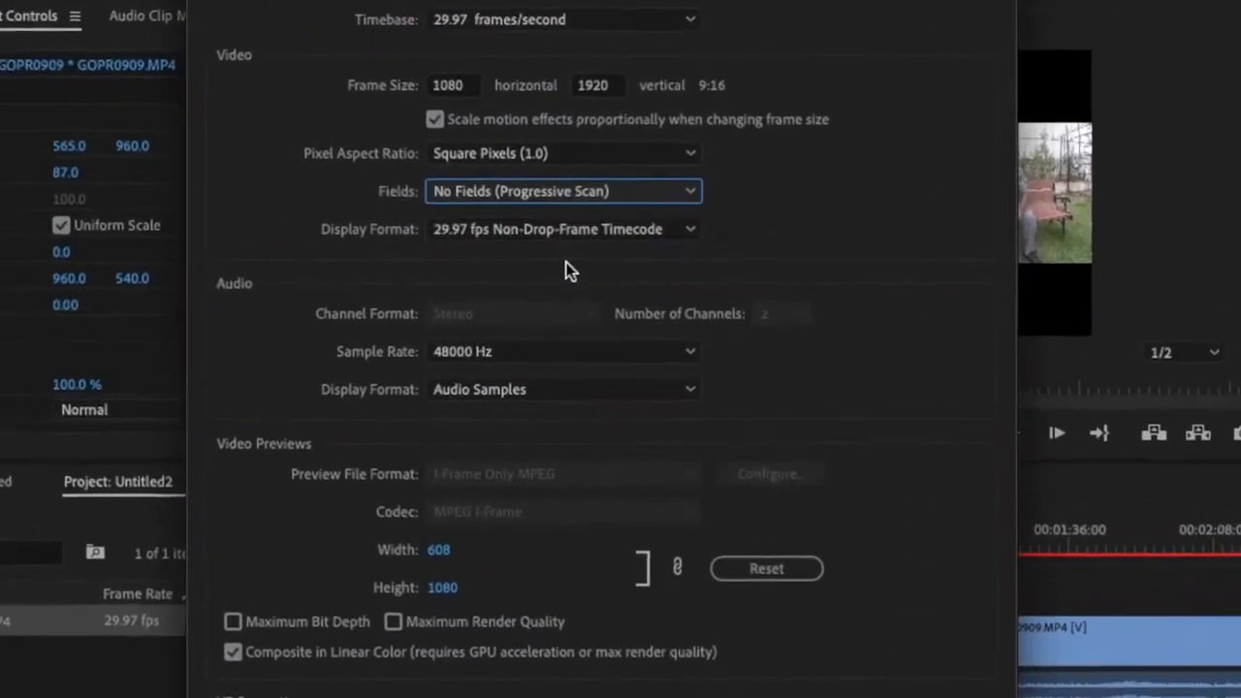
left_click(548, 231)
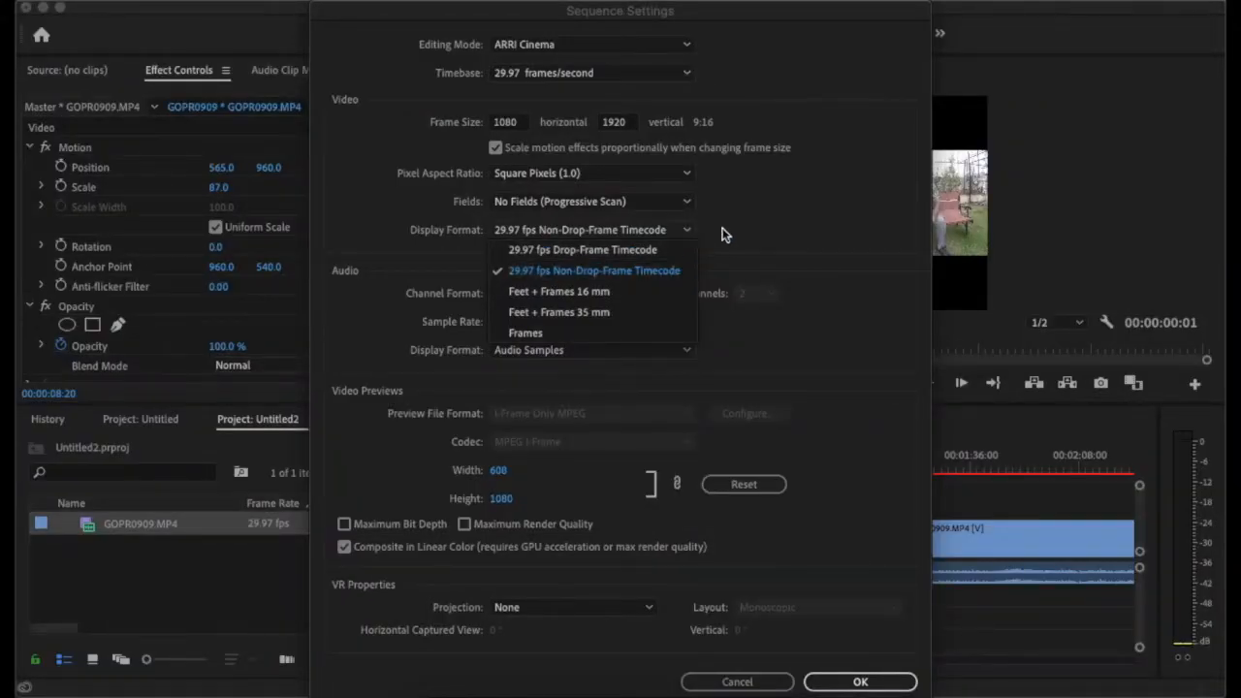
left_click(727, 234)
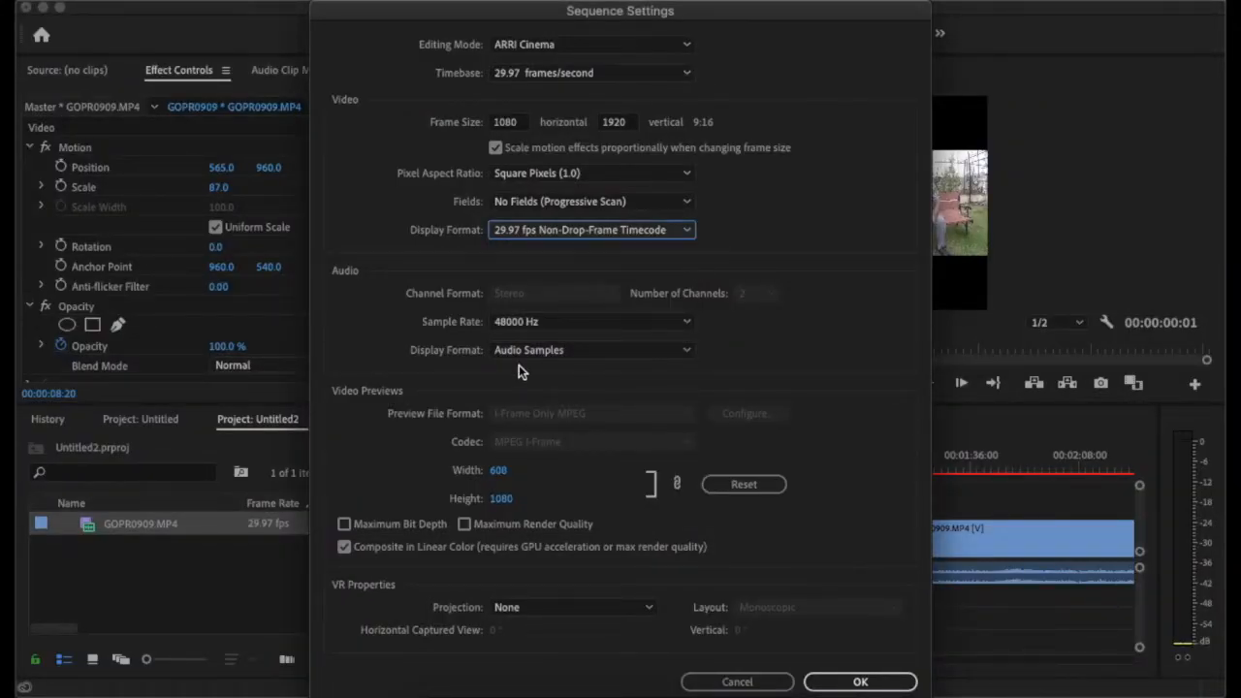
left_click(516, 326)
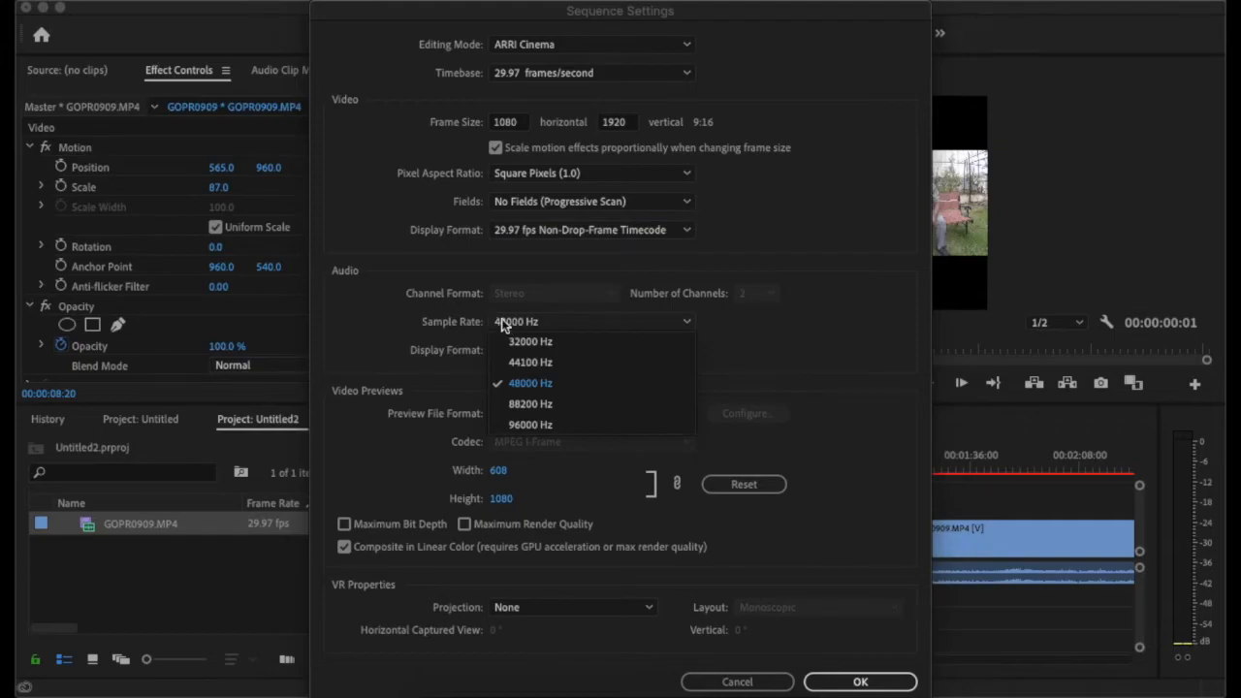
left_click(429, 315)
left_click(539, 351)
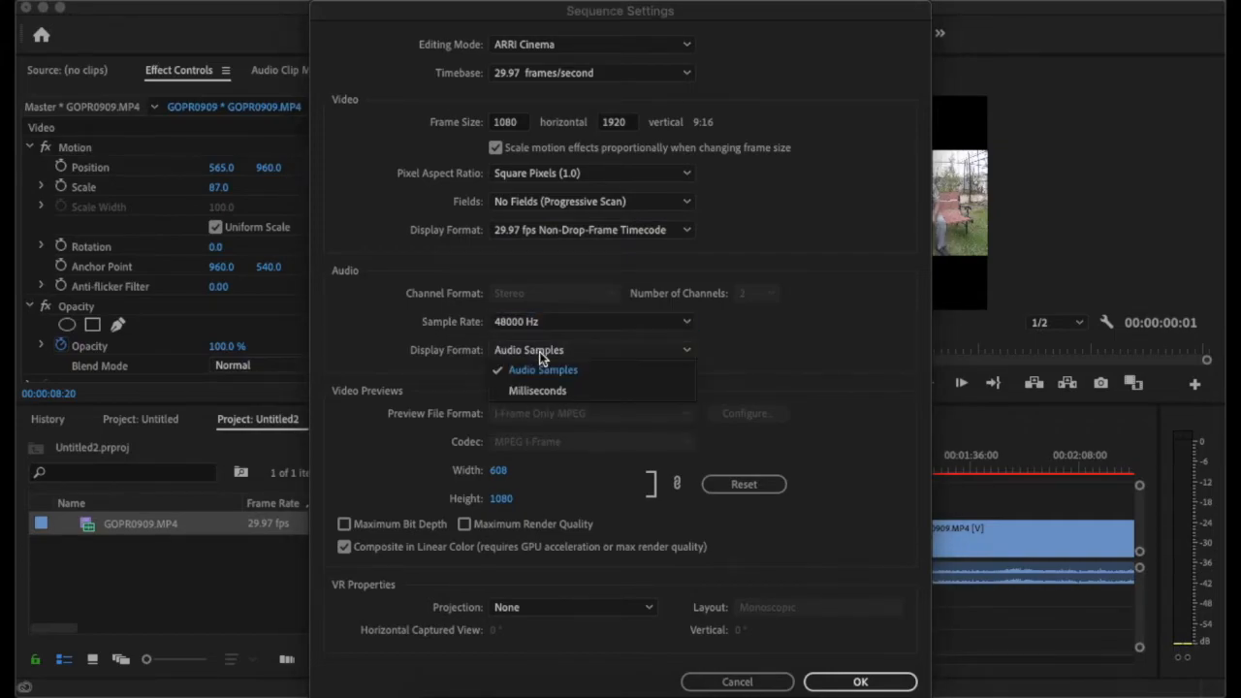
left_click(712, 381)
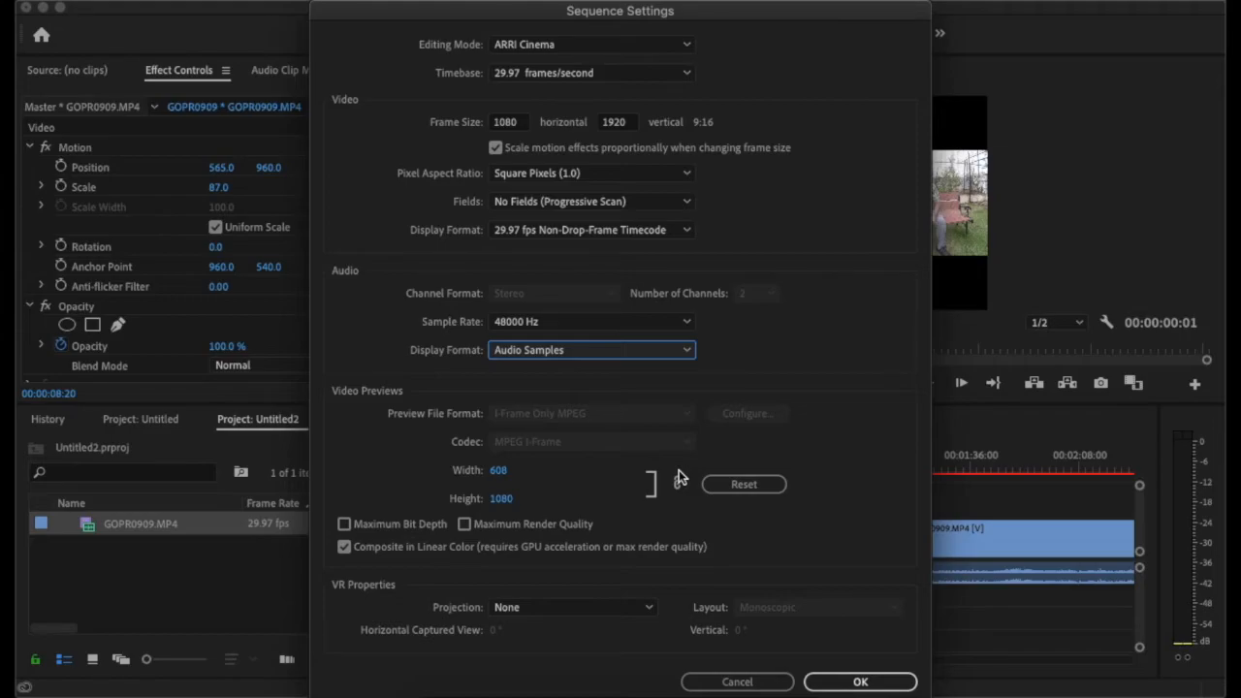
- Set the sequence frame size to 720 horizontal by 1080 vertical, and accept deleting all preview files
left_click(511, 120)
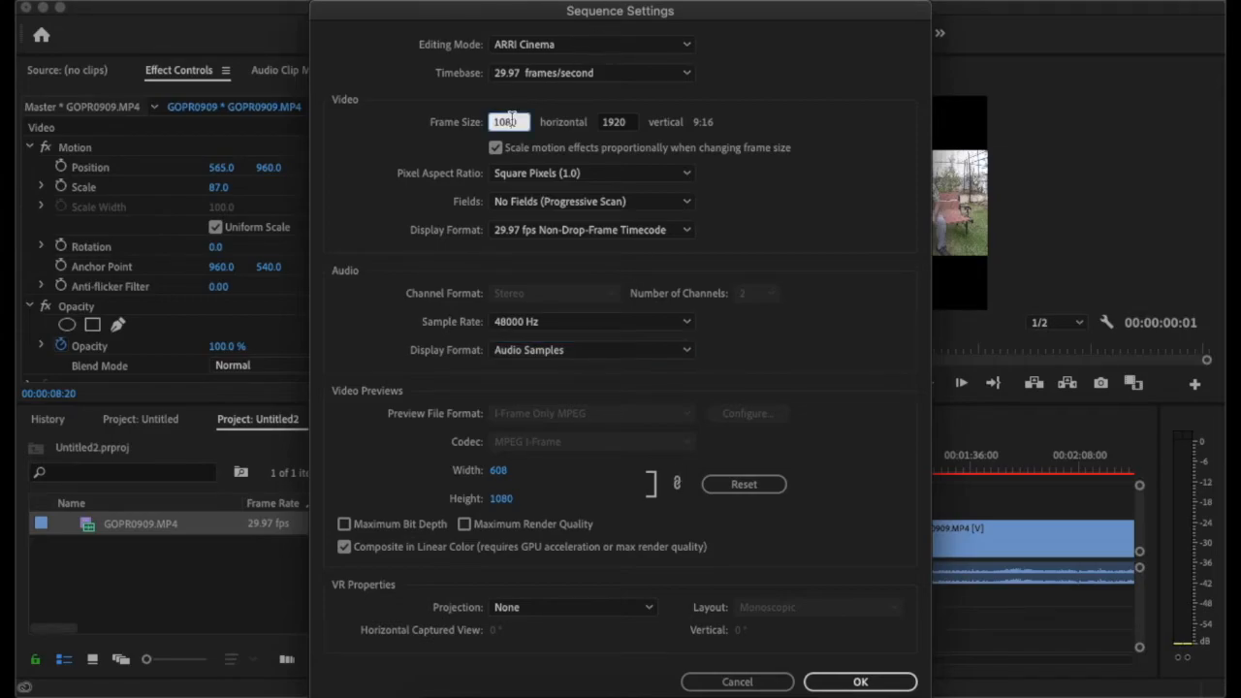
type("720")
left_click(629, 120)
type("1080")
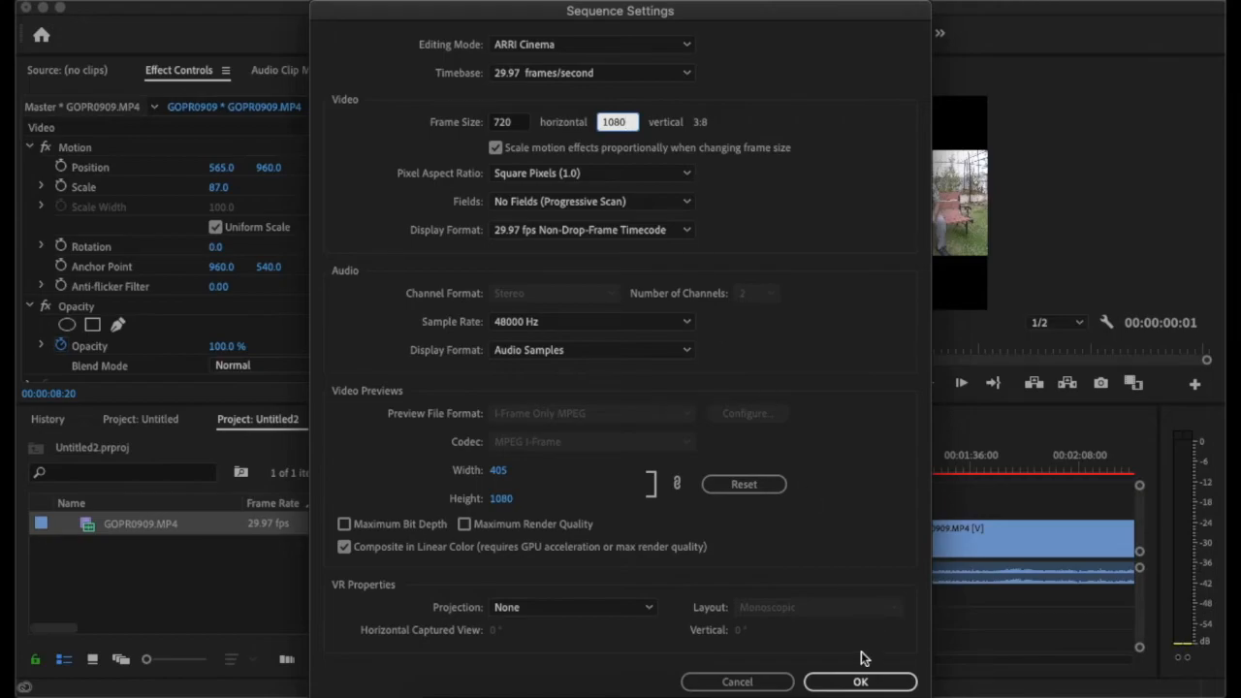
left_click(855, 682)
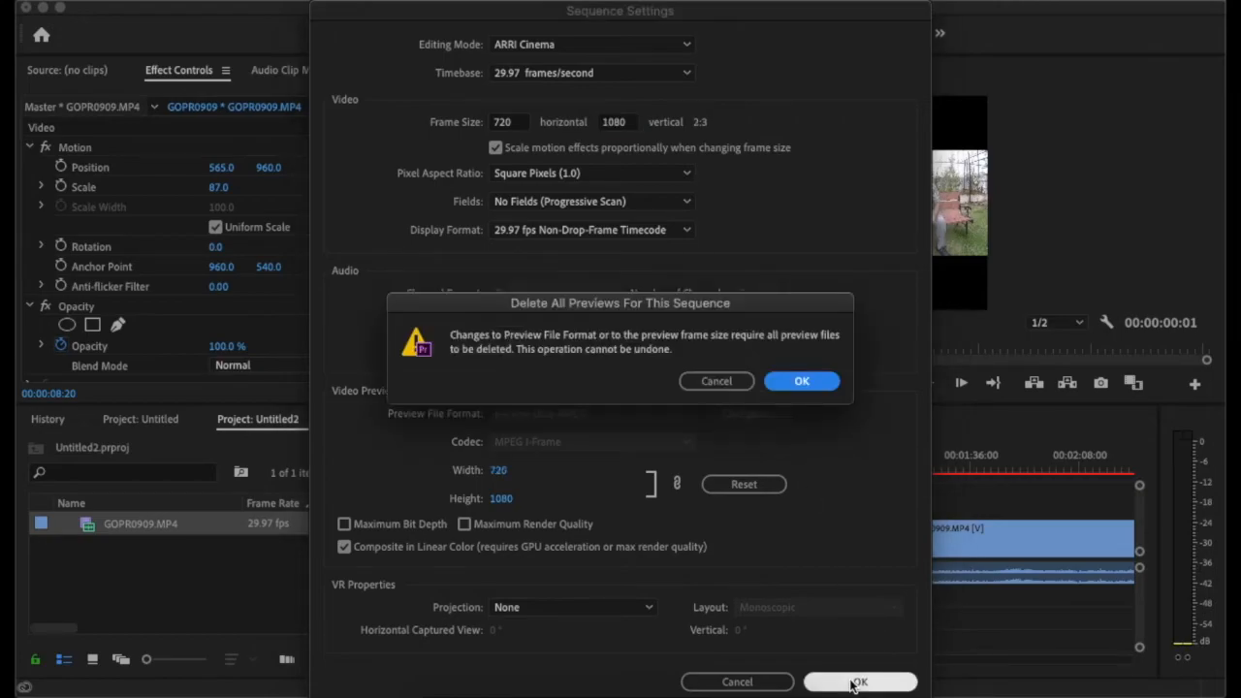
left_click(811, 385)
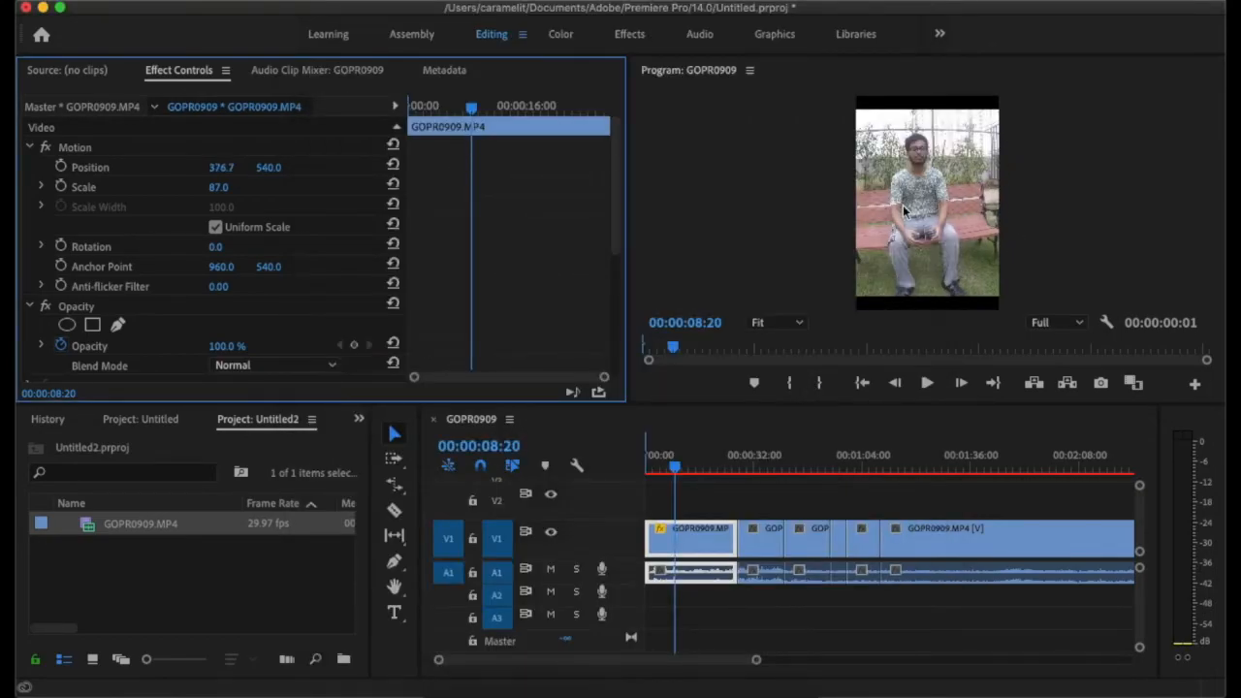
- Reduce the first clip's scale to 39 and shift its horizontal position to 368.7, keeping its rotation at 0
left_click(967, 211)
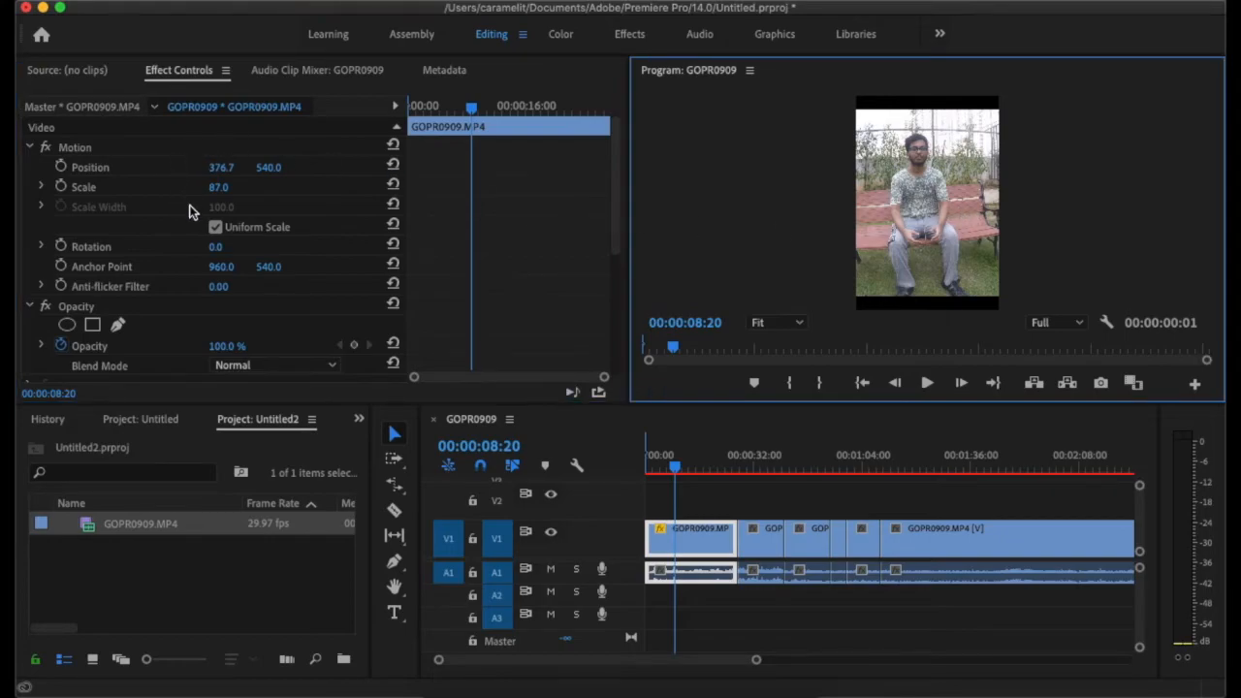
left_click_drag(223, 192, 177, 192)
left_click_drag(217, 249, 215, 249)
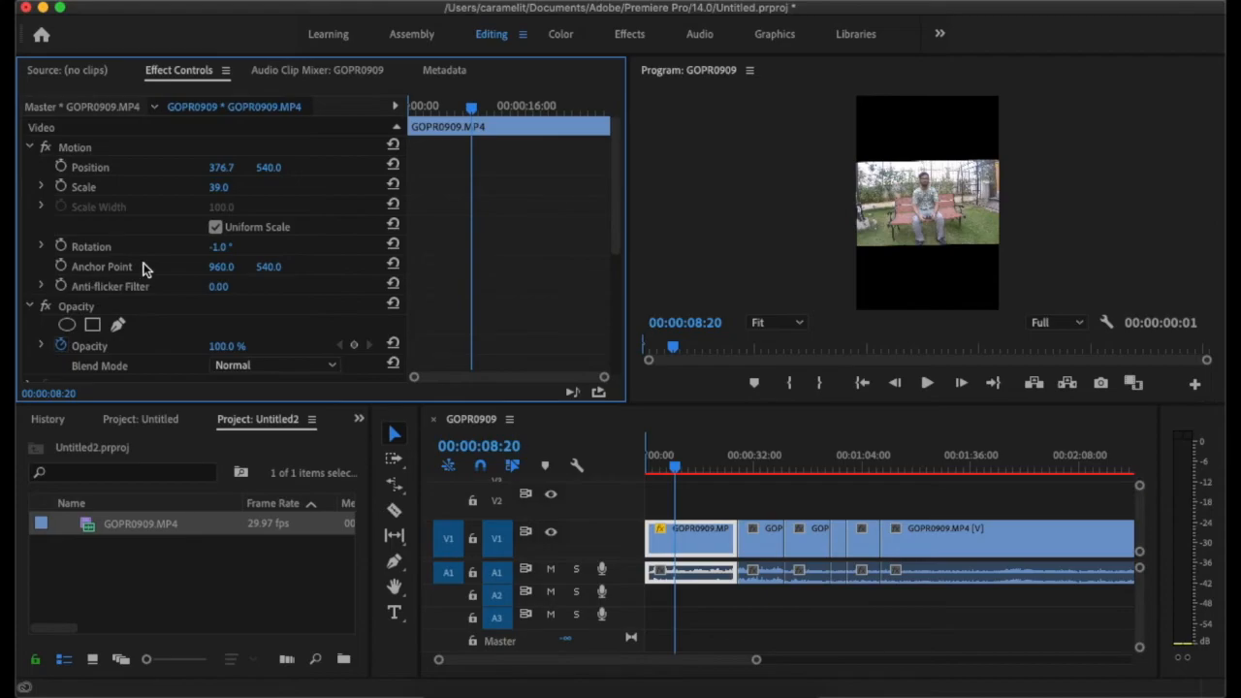
mouse_move(219, 168)
left_mouse_down()
mouse_move(208, 168)
mouse_move(230, 168)
left_mouse_up()
mouse_move(219, 247)
left_mouse_down()
mouse_move(239, 246)
mouse_move(220, 250)
left_mouse_up()
left_click(219, 248)
type("0")
key("Return")
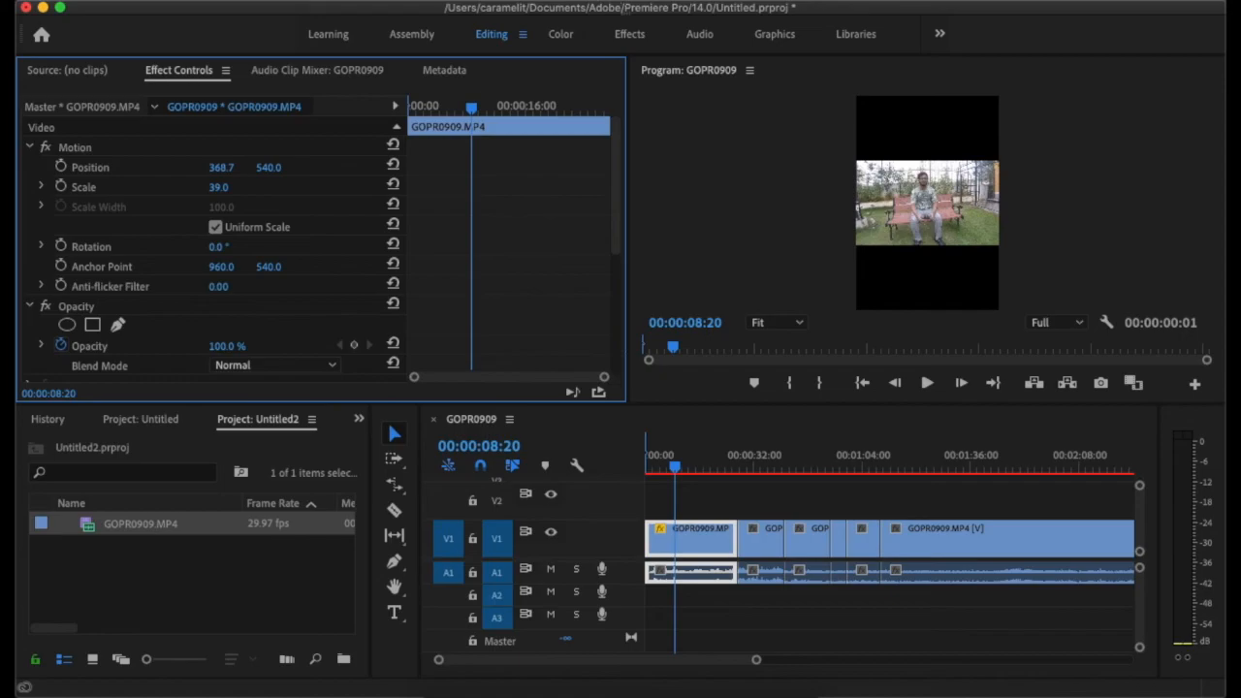
- Fill the vertical frame with the first clip using scale 101 and position 417.7, 531, and deselect it
left_click_drag(215, 188, 275, 188)
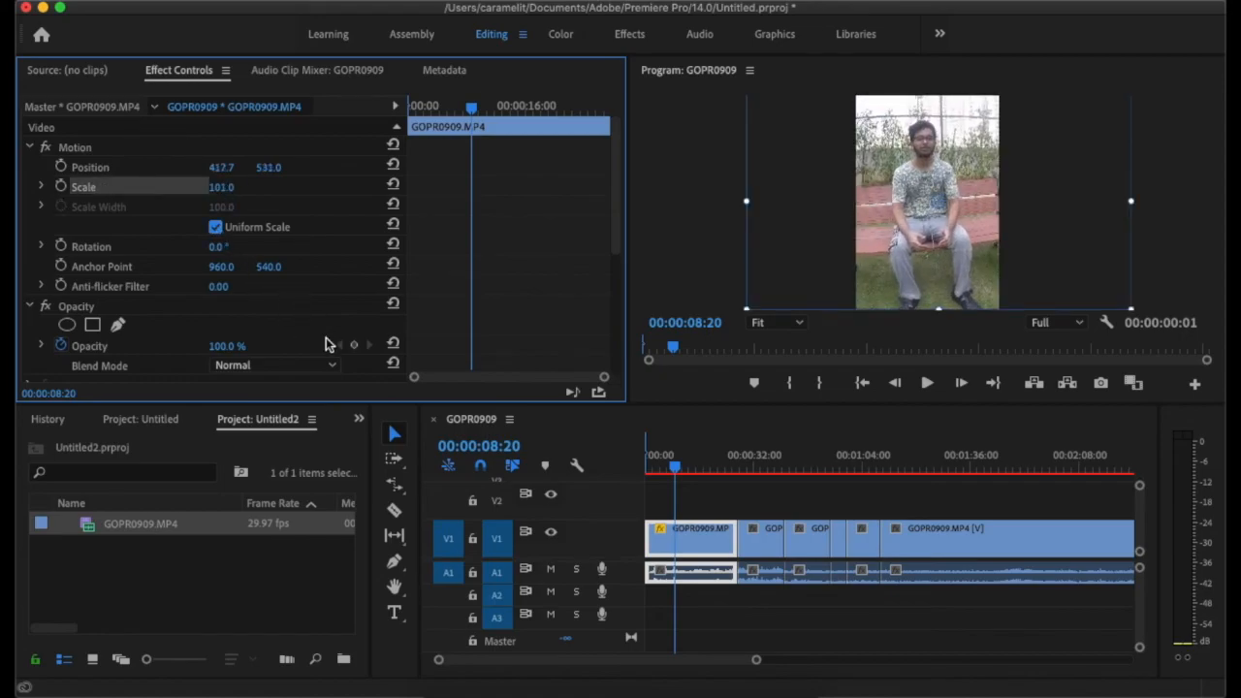
left_click(675, 489)
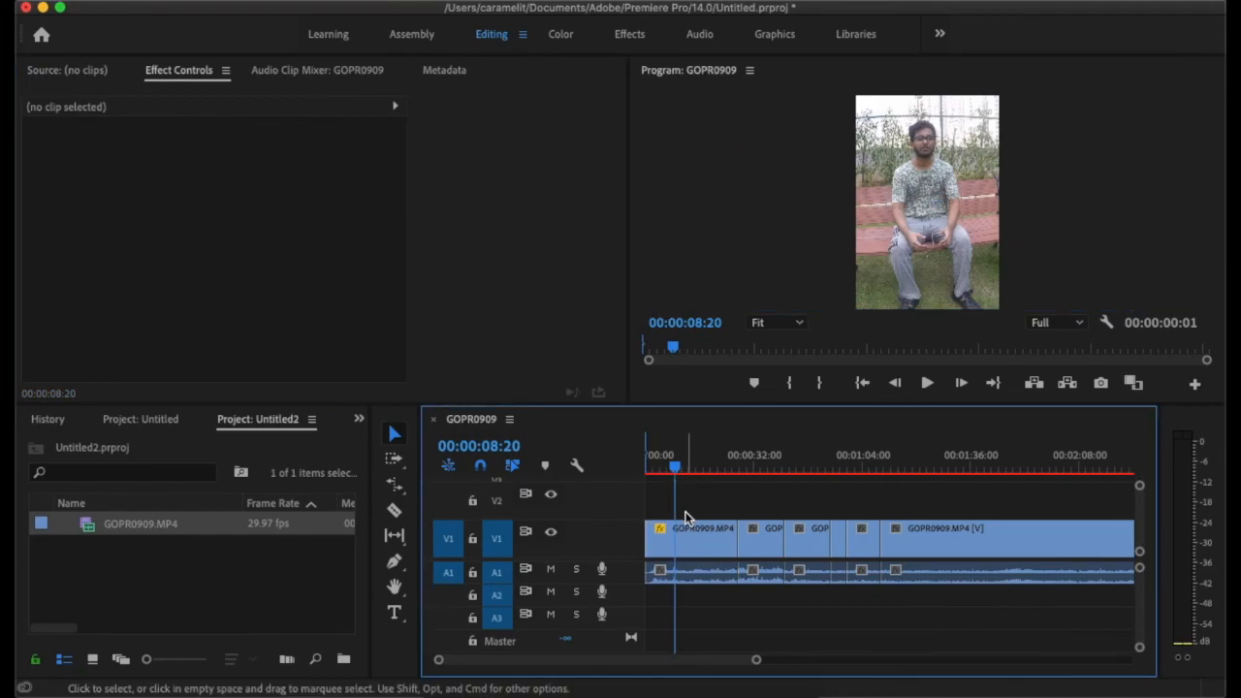